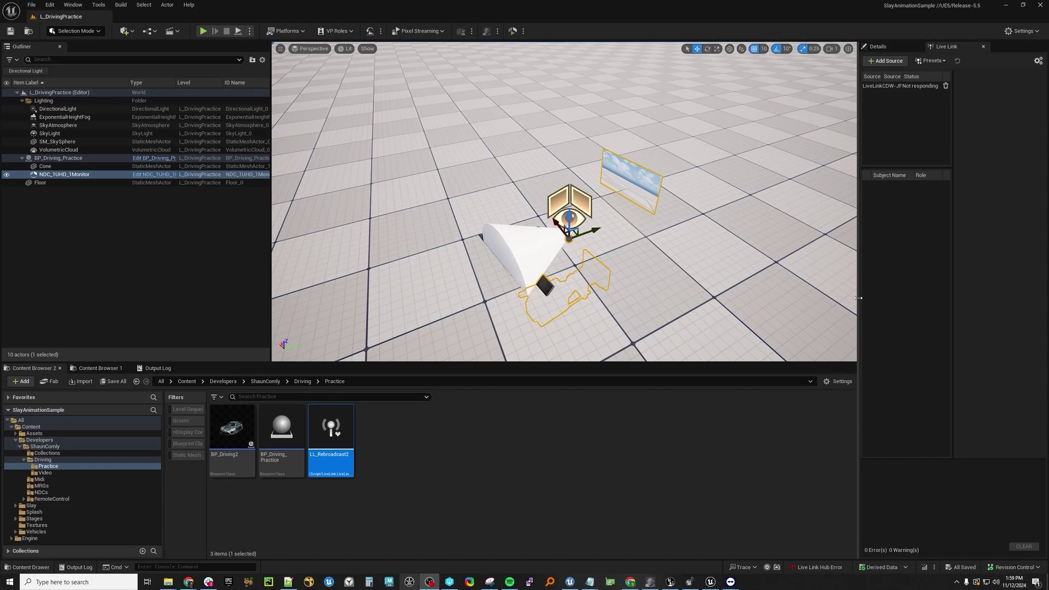
# - Widen the Live Link panel and select the BP_Driving_Practice actor
pyautogui.moveTo(858, 298); pyautogui.dragTo(808, 298)
pyautogui.click(59, 158)
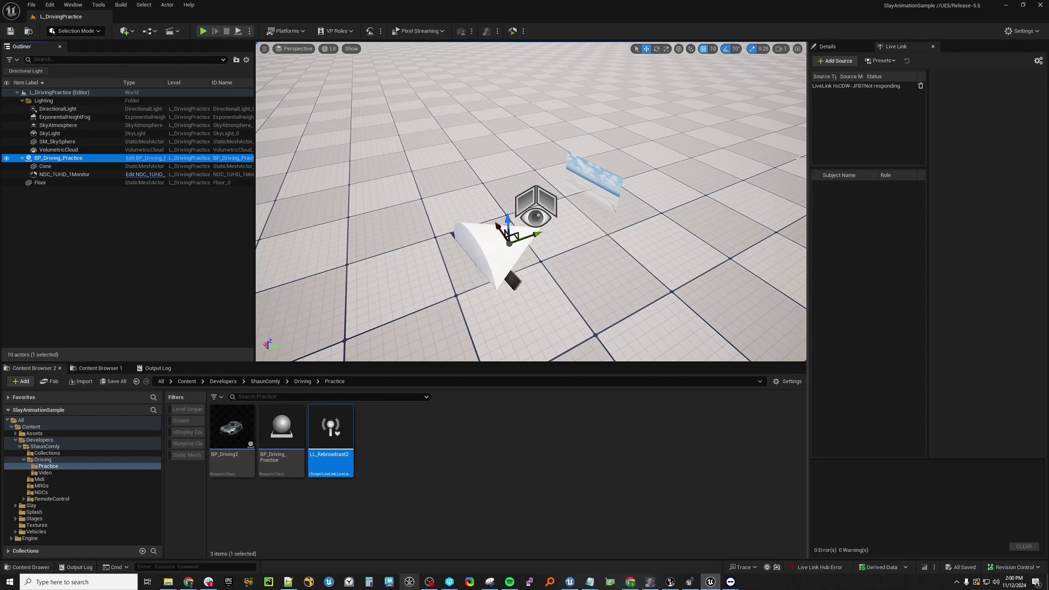
# - Add a LiveLinkInputDevice source and inspect its Gamepad_0 subject and source settings
pyautogui.moveTo(808, 217); pyautogui.dragTo(759, 218)
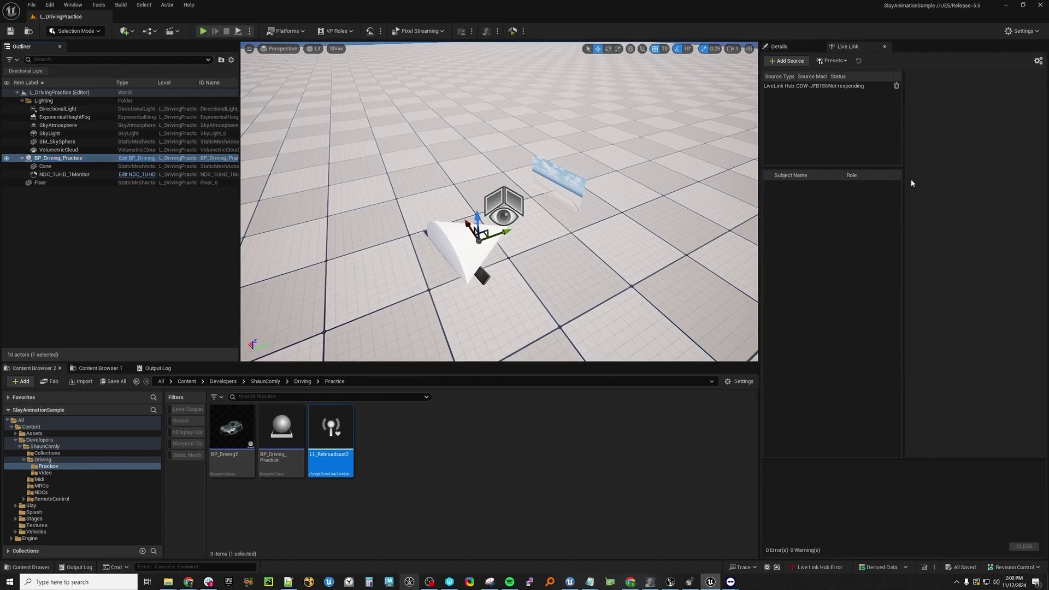
pyautogui.click(787, 61)
pyautogui.moveTo(836, 102)
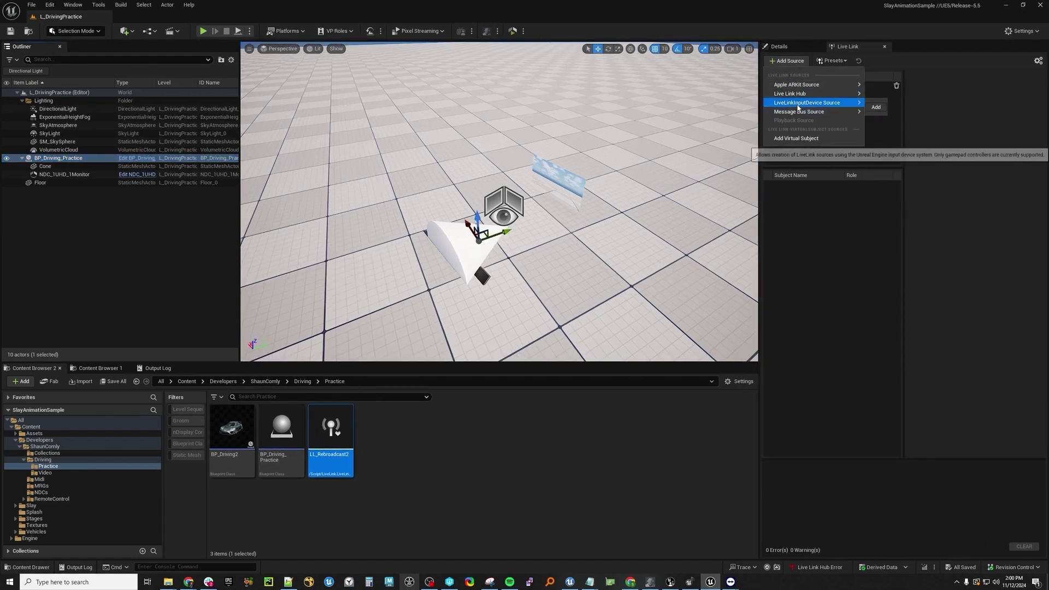
pyautogui.click(883, 110)
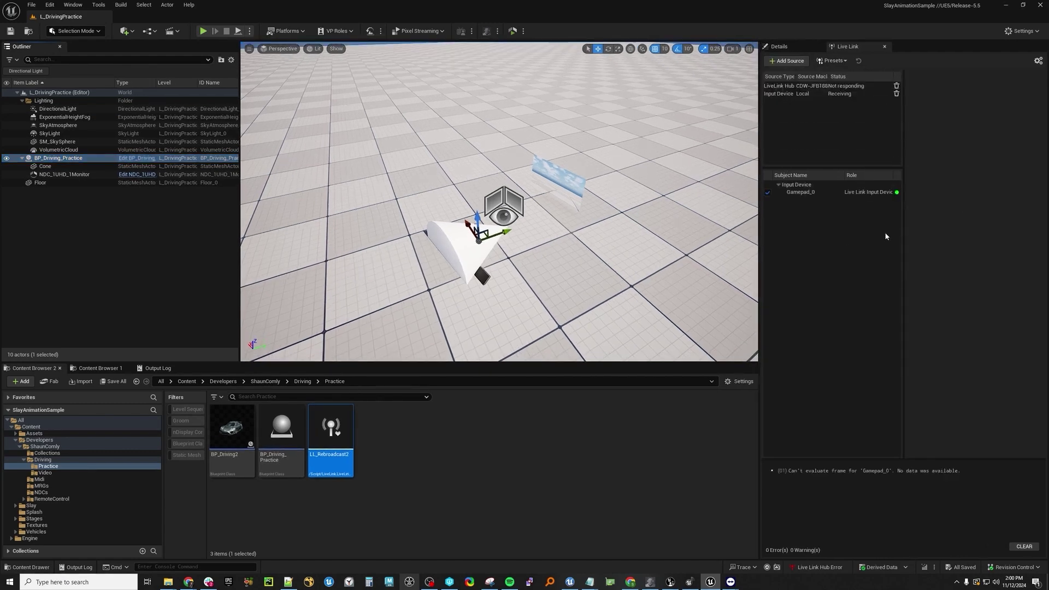
pyautogui.click(837, 192)
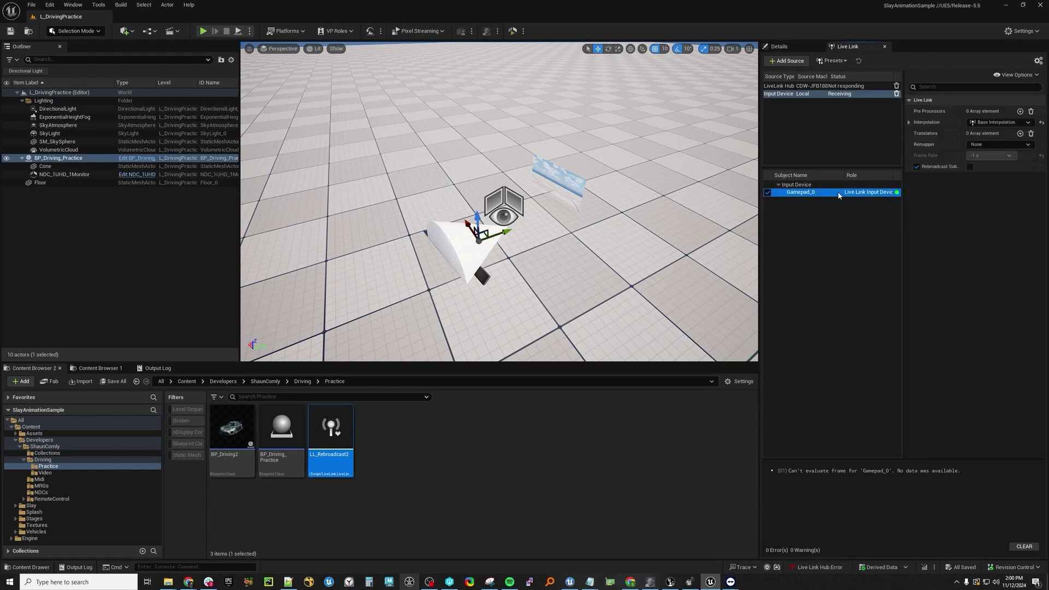
pyautogui.press('Up')
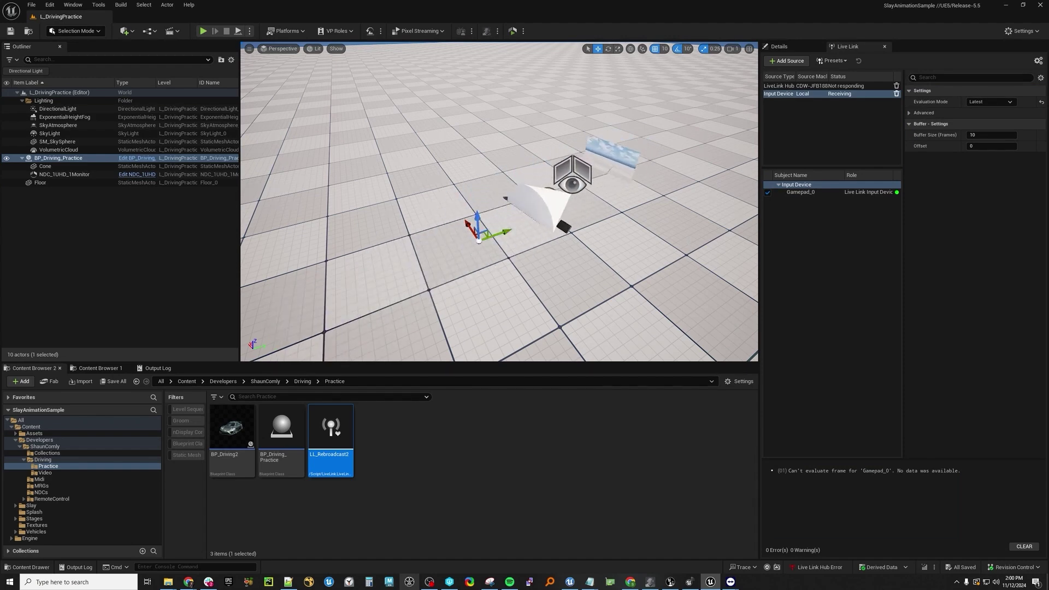
# - Undo the accidental actor attachment, then select the NDC_1UHD_1Monitor and Floor actors
pyautogui.hotkey('ctrl', 'z')
pyautogui.click(93, 174)
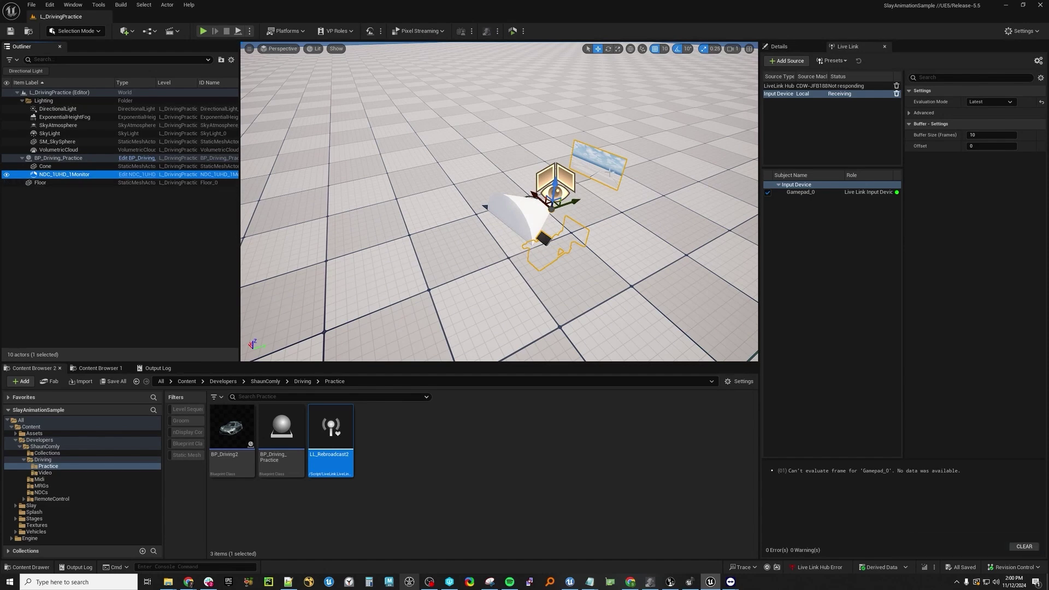
pyautogui.click(40, 182)
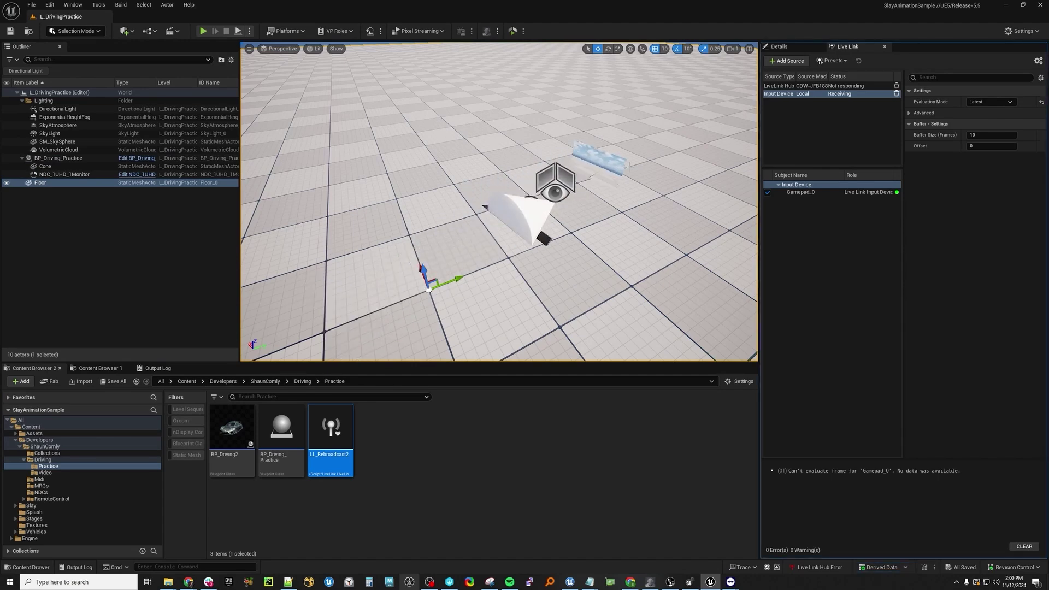
# - Tick Rebroadcast Subject in the Input Device Gamepad_0 subject's properties
pyautogui.click(813, 193)
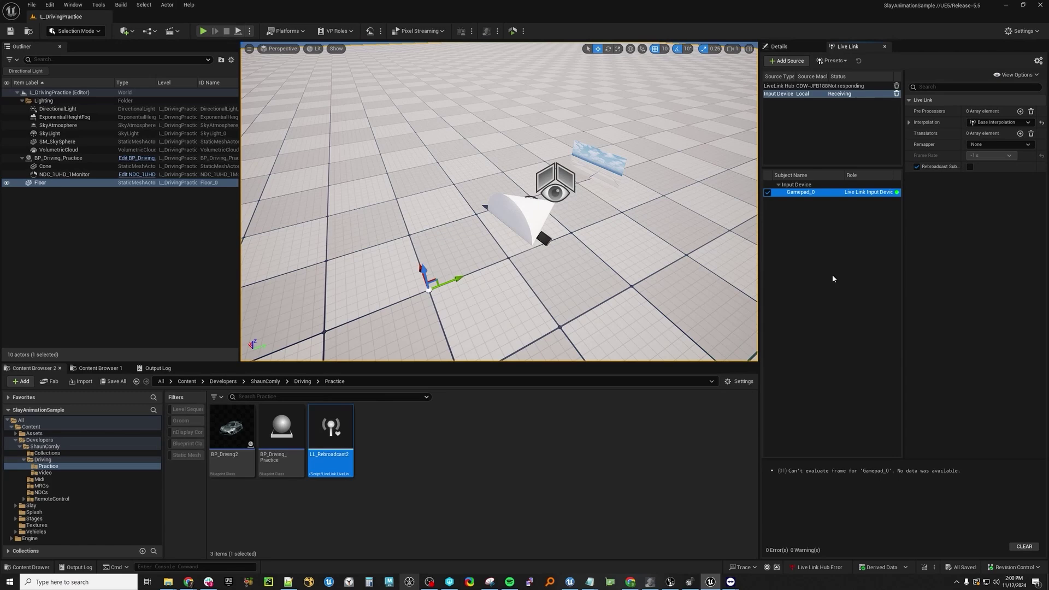
pyautogui.click(970, 166)
# - Add a LiveLink Rebroadcast message bus source and make its Gamepad_0 the active subject
pyautogui.click(796, 63)
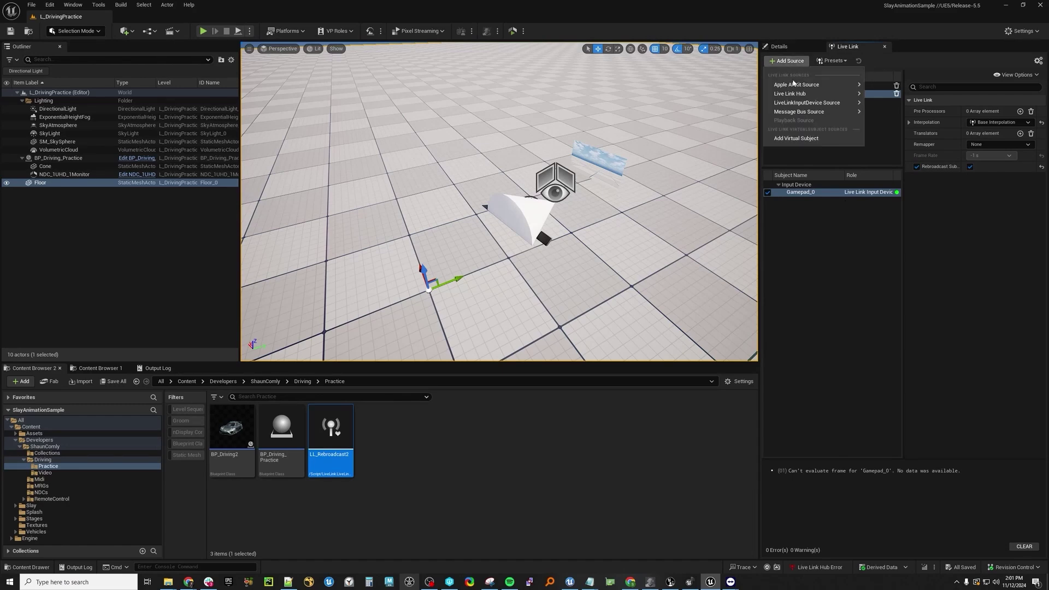
pyautogui.moveTo(797, 113)
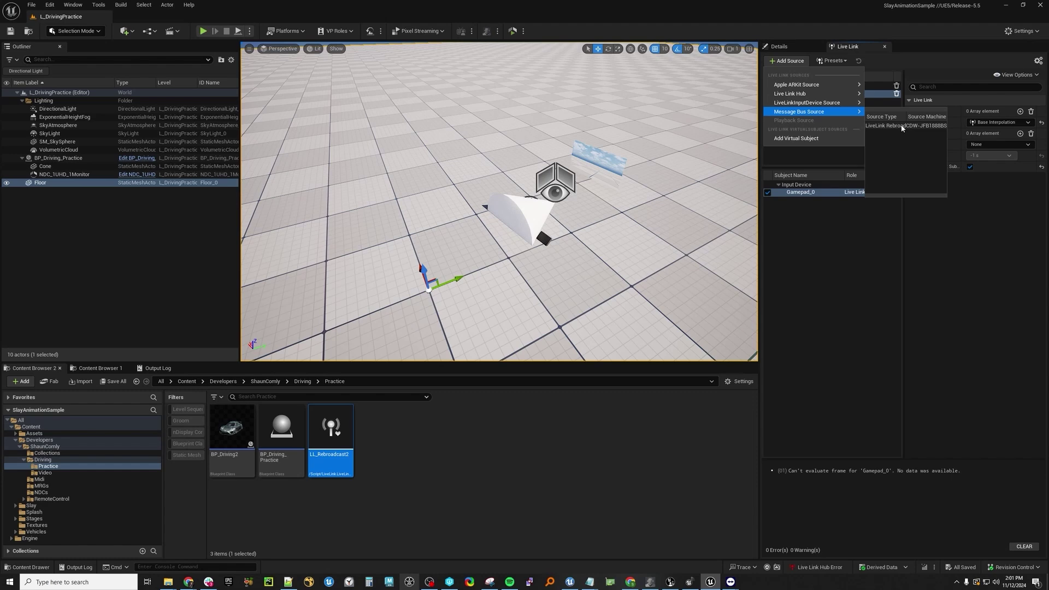
pyautogui.moveTo(859, 94)
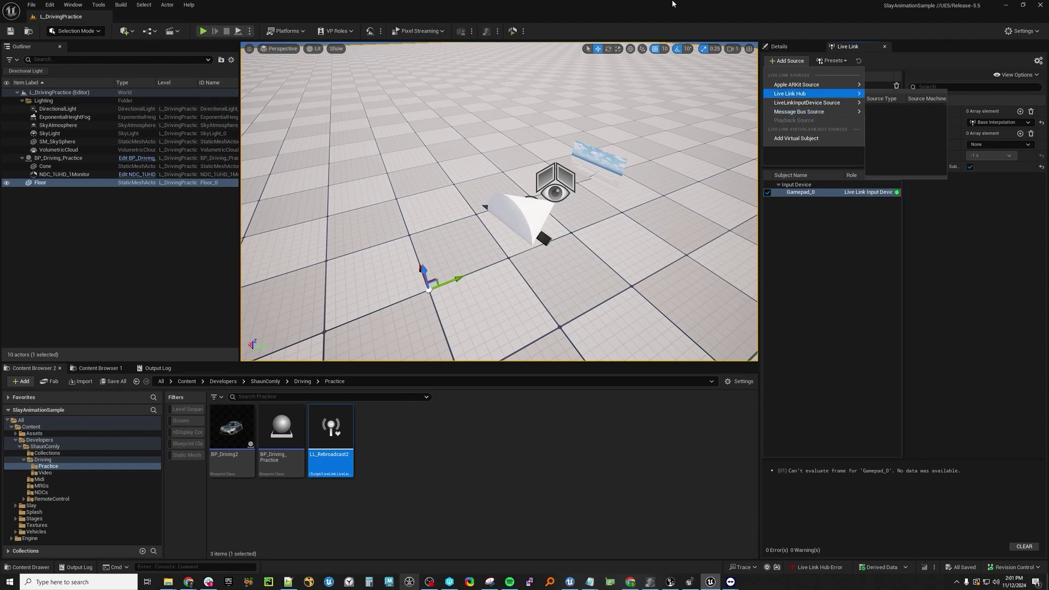
pyautogui.click(880, 104)
pyautogui.click(790, 61)
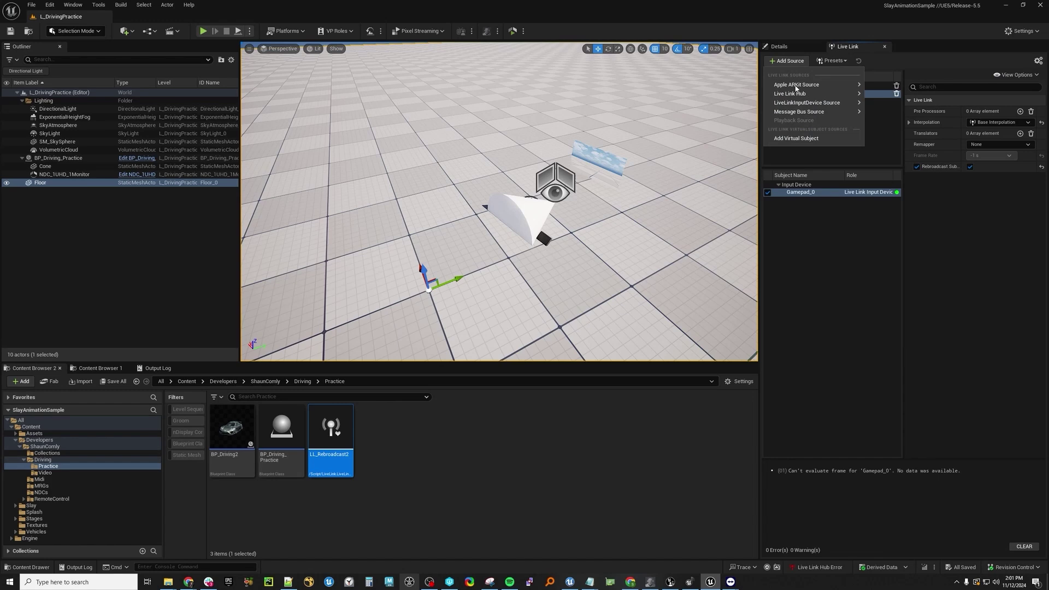
pyautogui.click(904, 126)
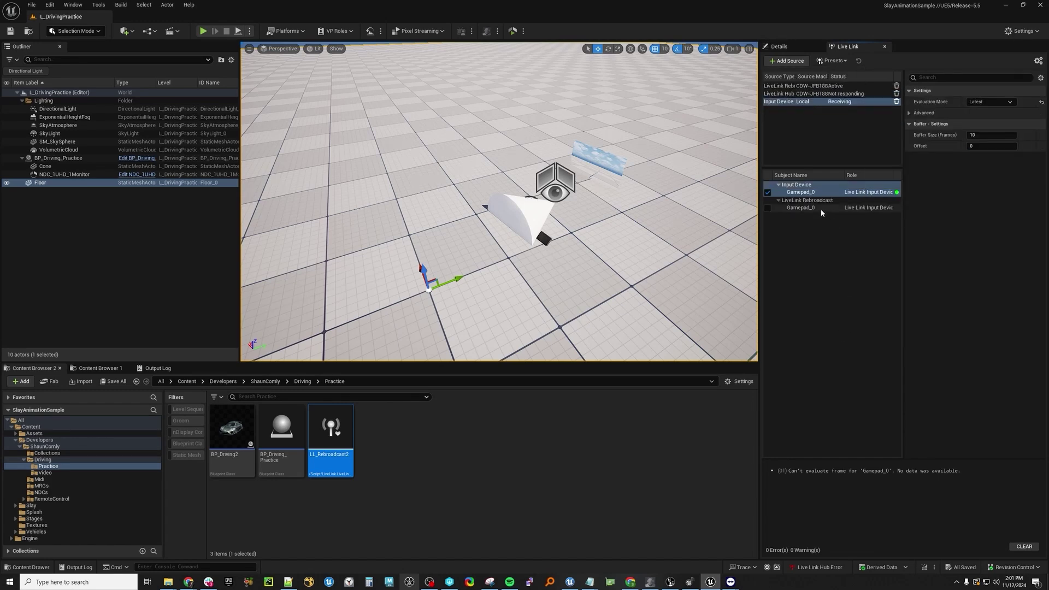
pyautogui.click(767, 207)
pyautogui.click(767, 192)
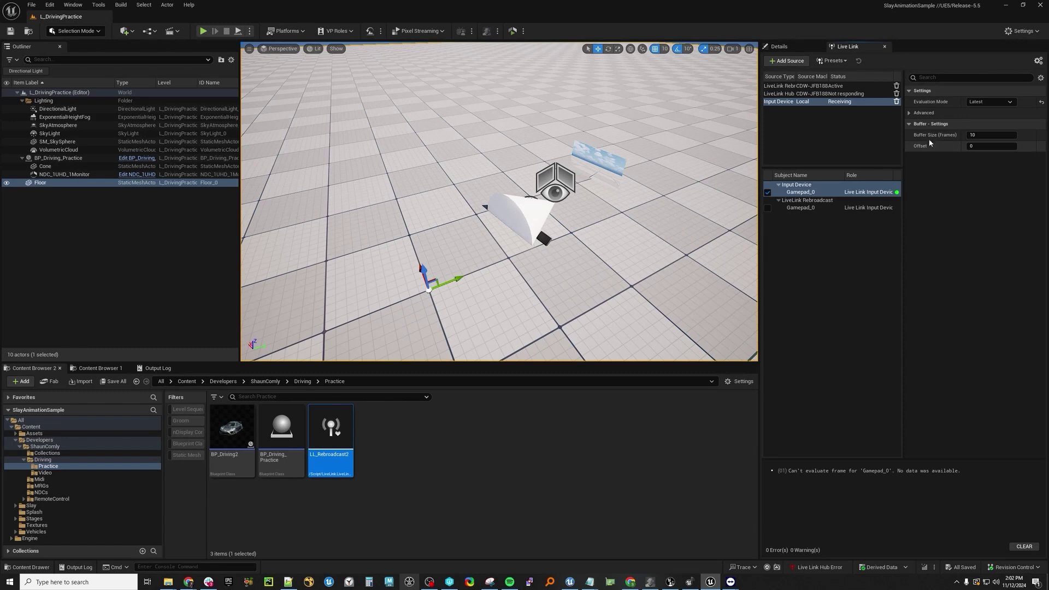
pyautogui.click(803, 194)
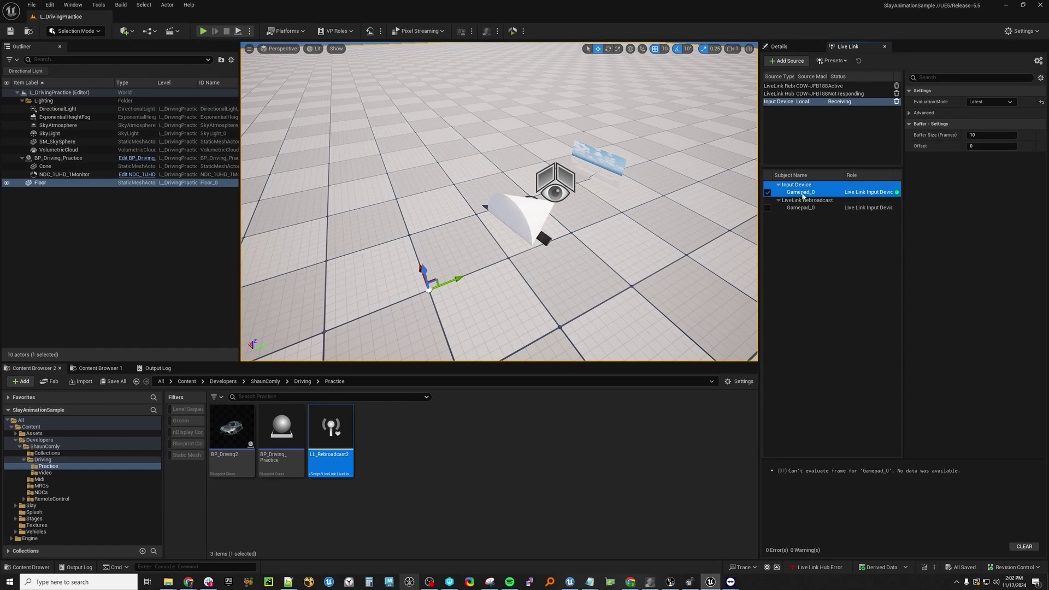
pyautogui.click(861, 209)
pyautogui.click(803, 192)
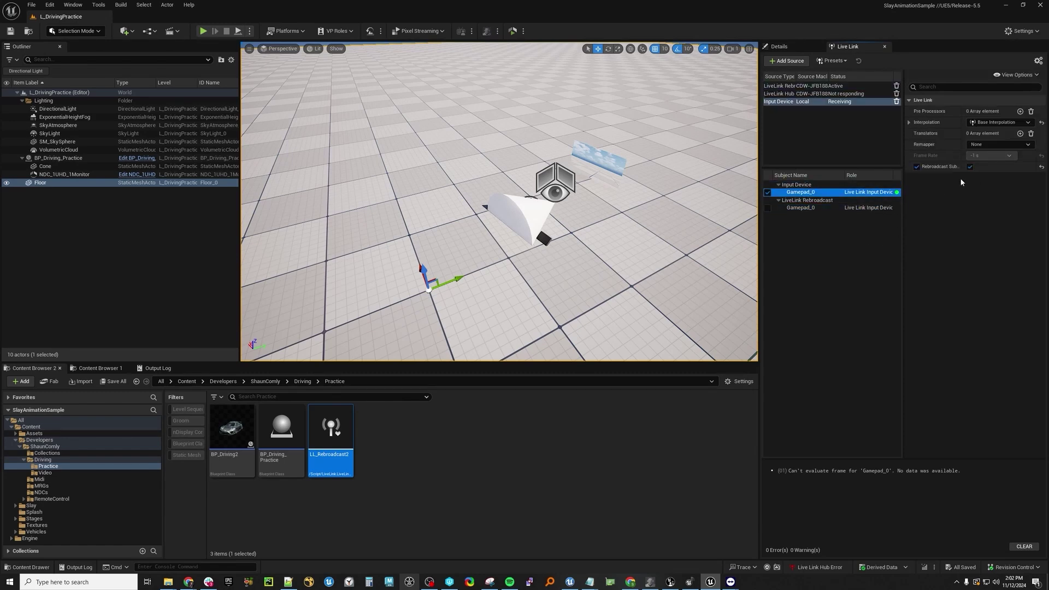
pyautogui.click(970, 166)
pyautogui.click(786, 61)
pyautogui.click(816, 271)
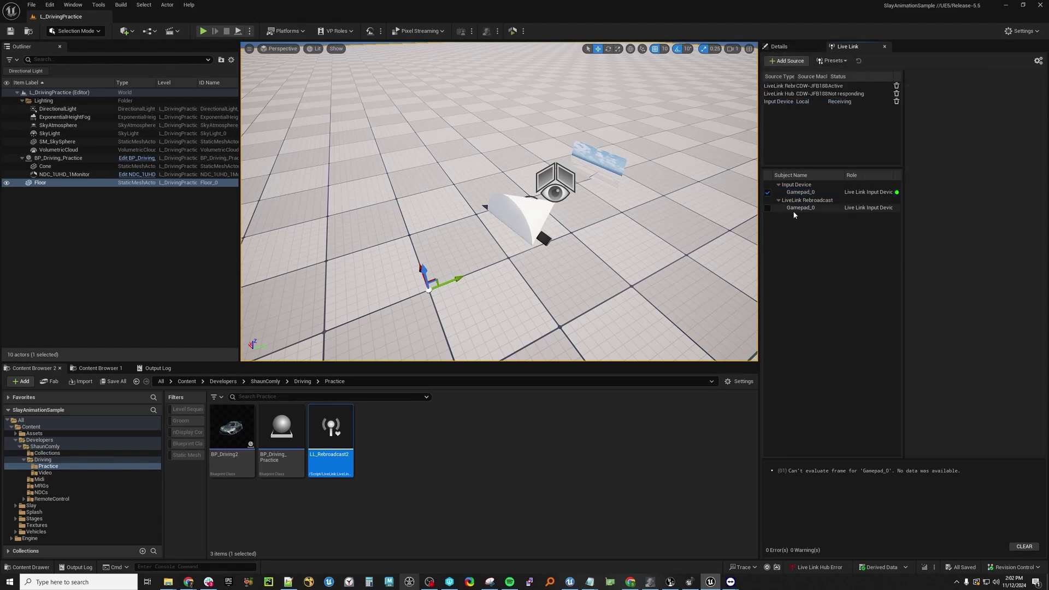
pyautogui.click(792, 209)
pyautogui.click(768, 209)
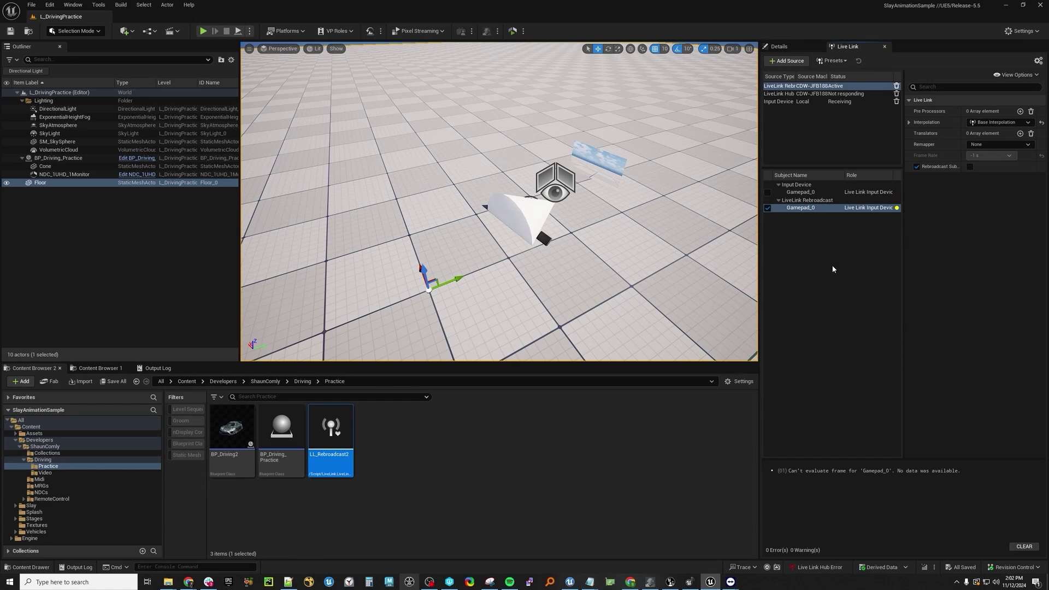
# - Save the Live Link setup as preset LL_Rebroadcast3, based on the LL_Rebroadcast2 name
pyautogui.click(840, 60)
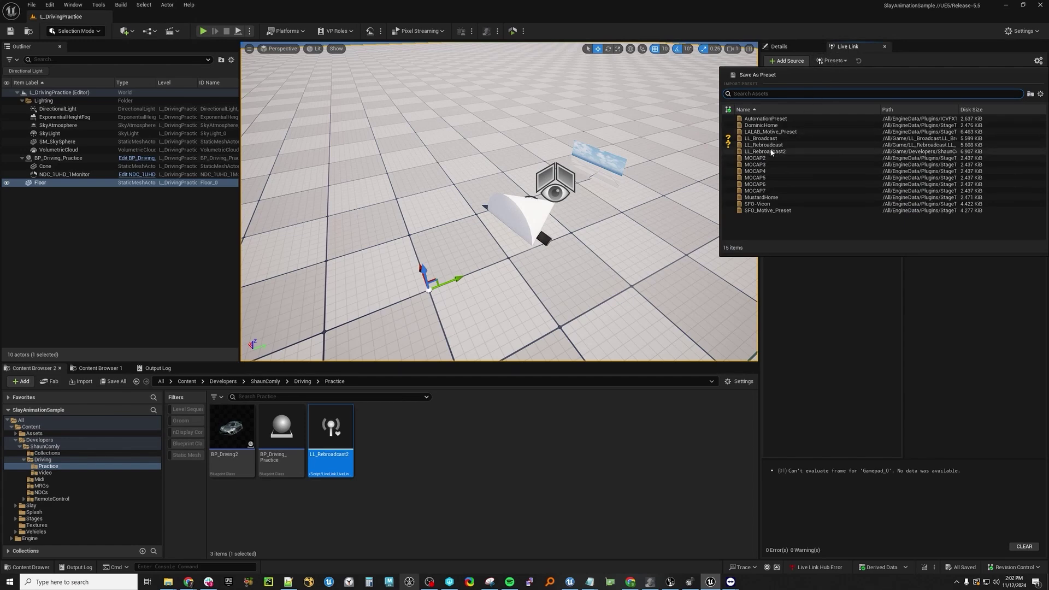
pyautogui.click(757, 74)
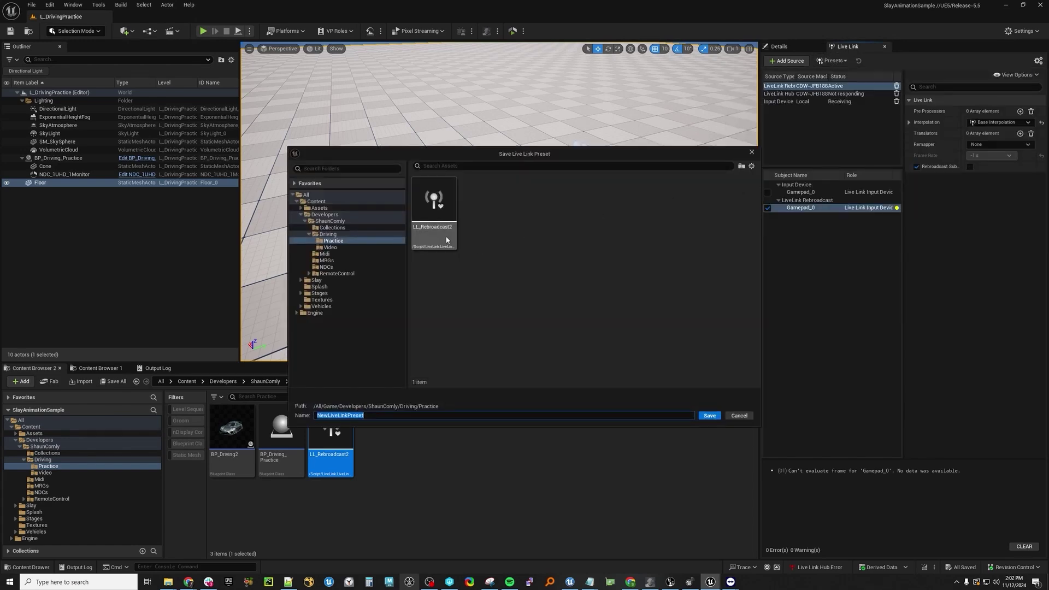
pyautogui.click(433, 205)
pyautogui.click(367, 415)
pyautogui.click(367, 415)
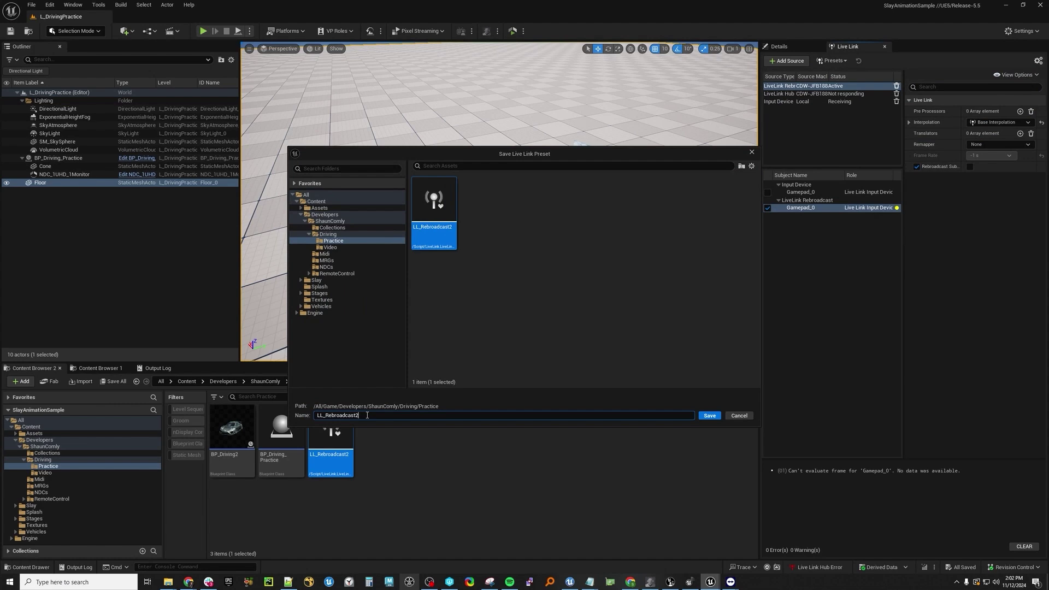
pyautogui.write('3')
pyautogui.press('Return')
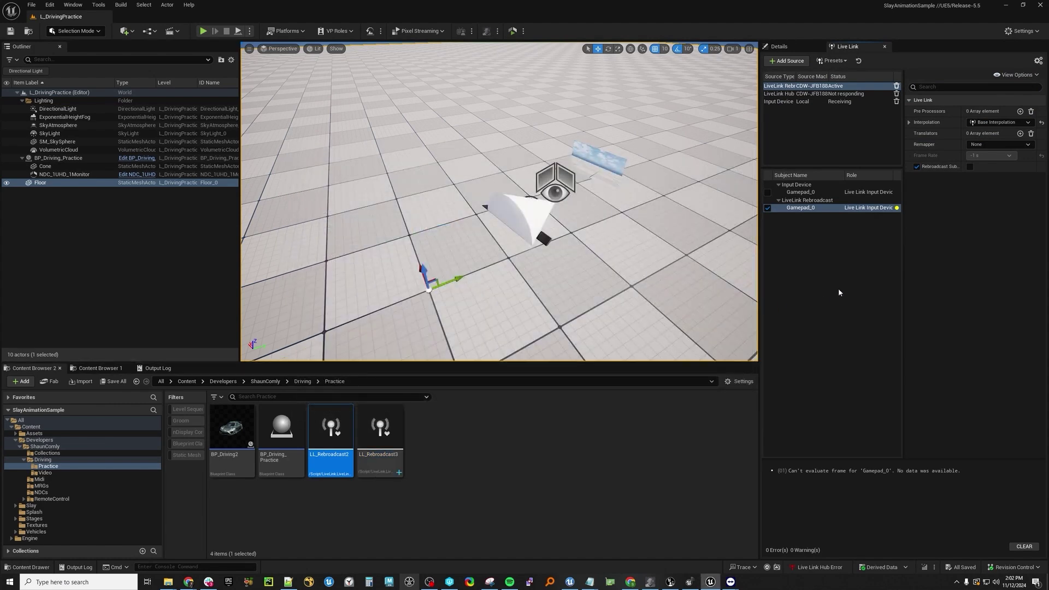
pyautogui.click(839, 292)
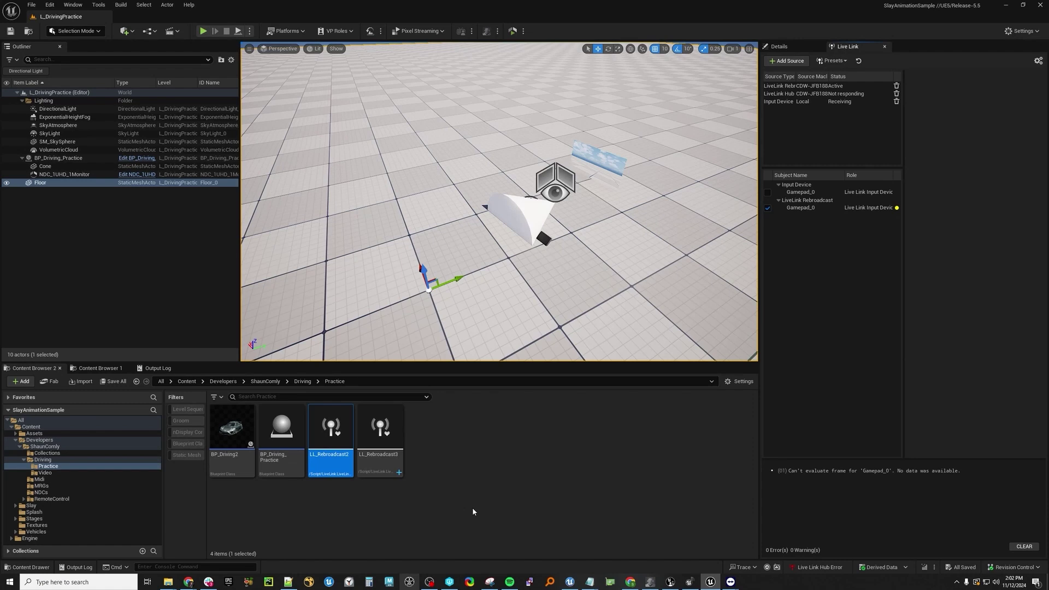
# - Switch to the TeamViewer remote session and move its window out of the way
pyautogui.click(448, 582)
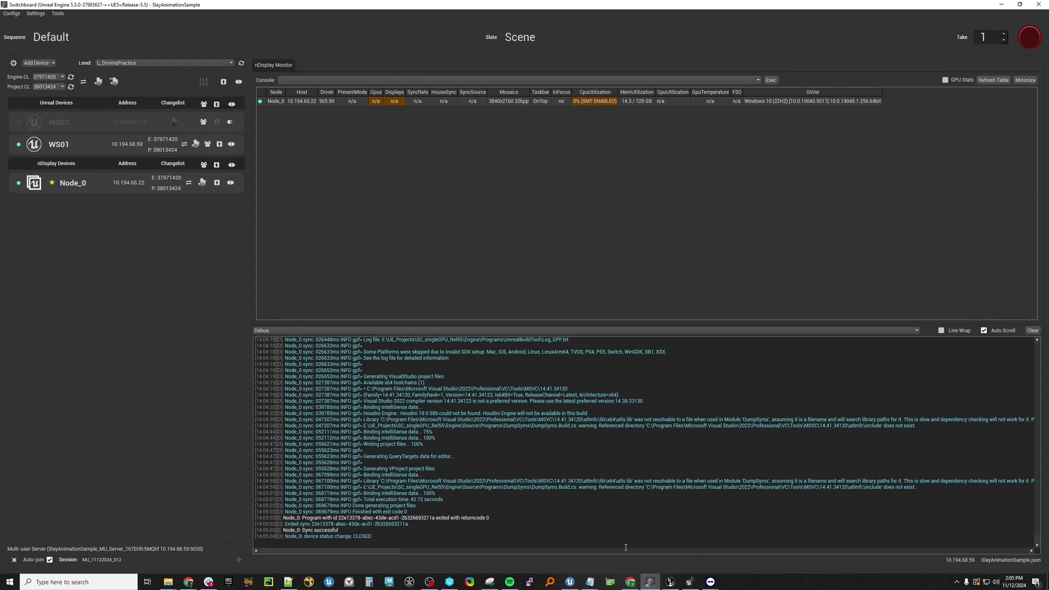
pyautogui.moveTo(704, 580)
pyautogui.click(747, 535)
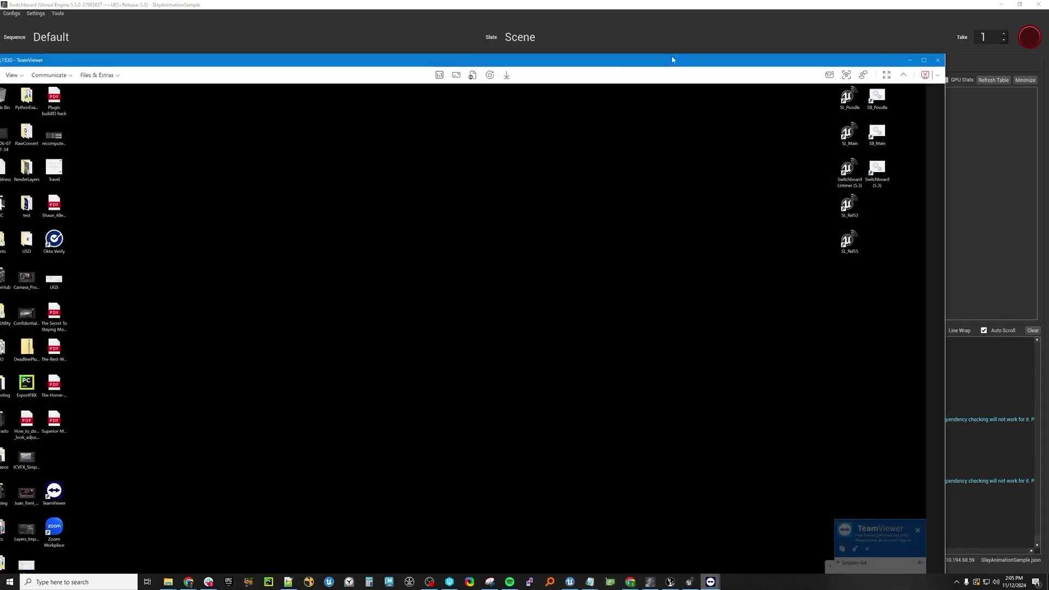
pyautogui.moveTo(732, 55); pyautogui.dragTo(749, 41)
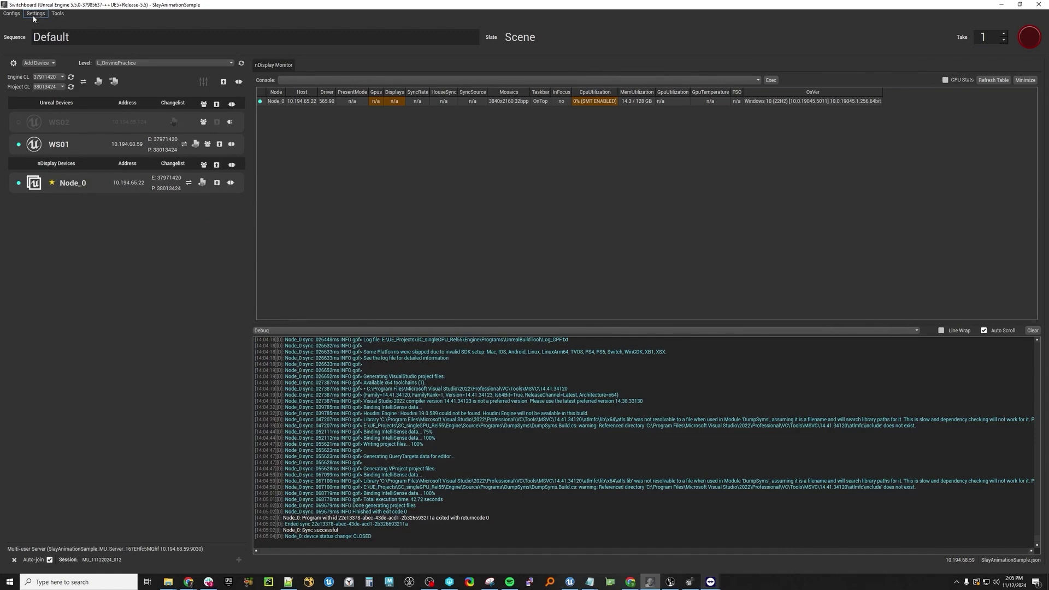
# - In Switchboard Settings, set Node_0's LiveLink Preset to LL_Rebroadcast3
pyautogui.click(36, 13)
pyautogui.click(316, 125)
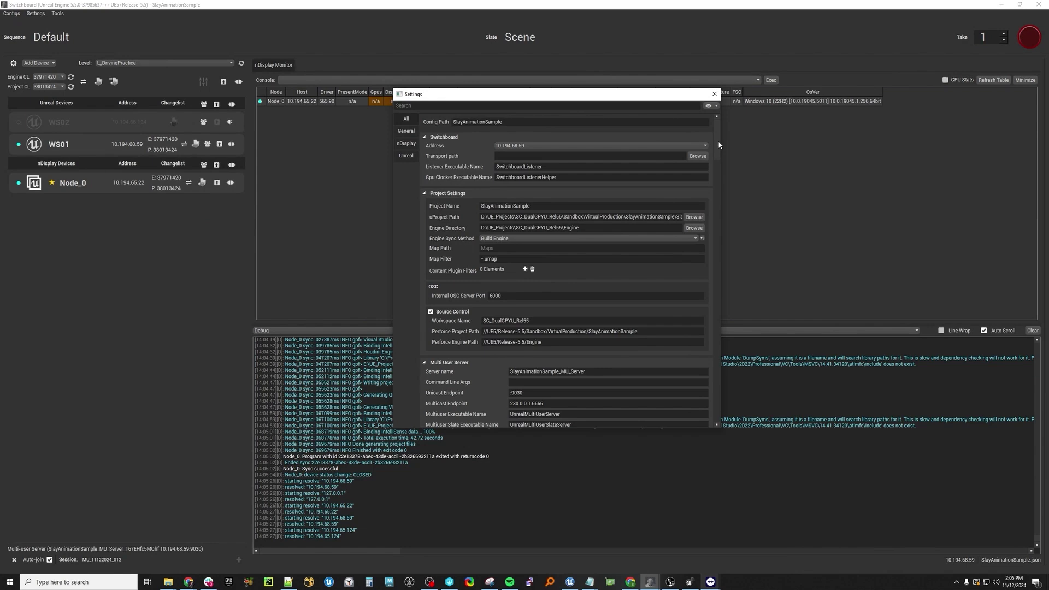
pyautogui.moveTo(719, 142); pyautogui.dragTo(726, 168)
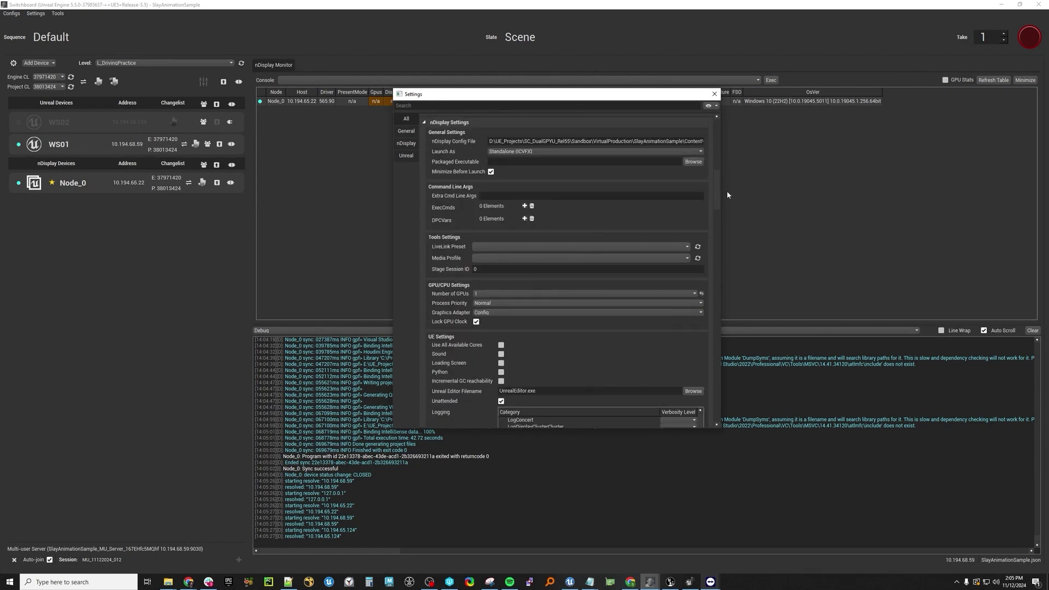
pyautogui.scroll(-10, 728, 196)
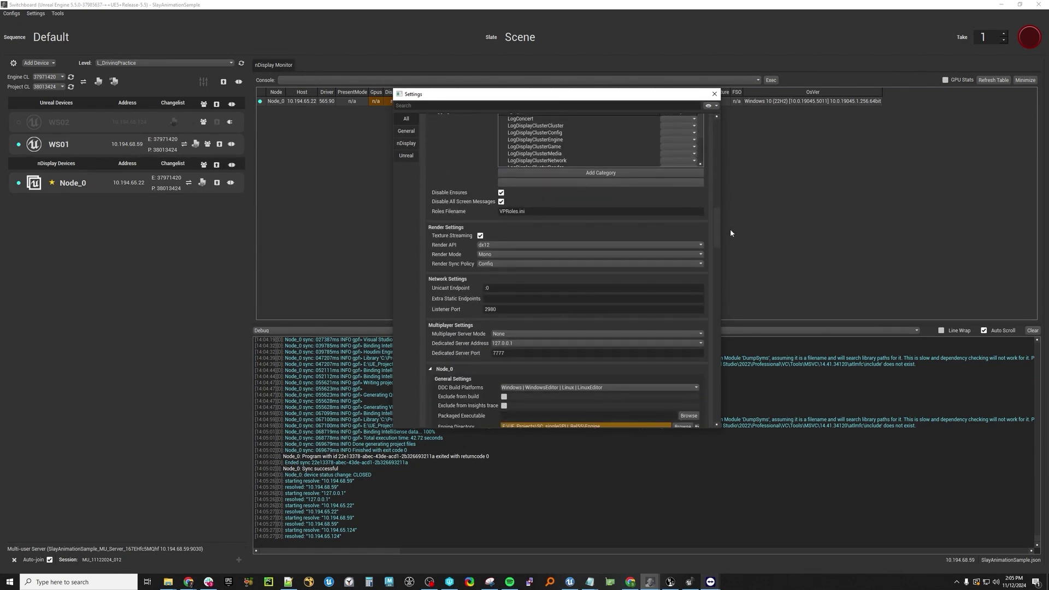
pyautogui.scroll(-6, 731, 232)
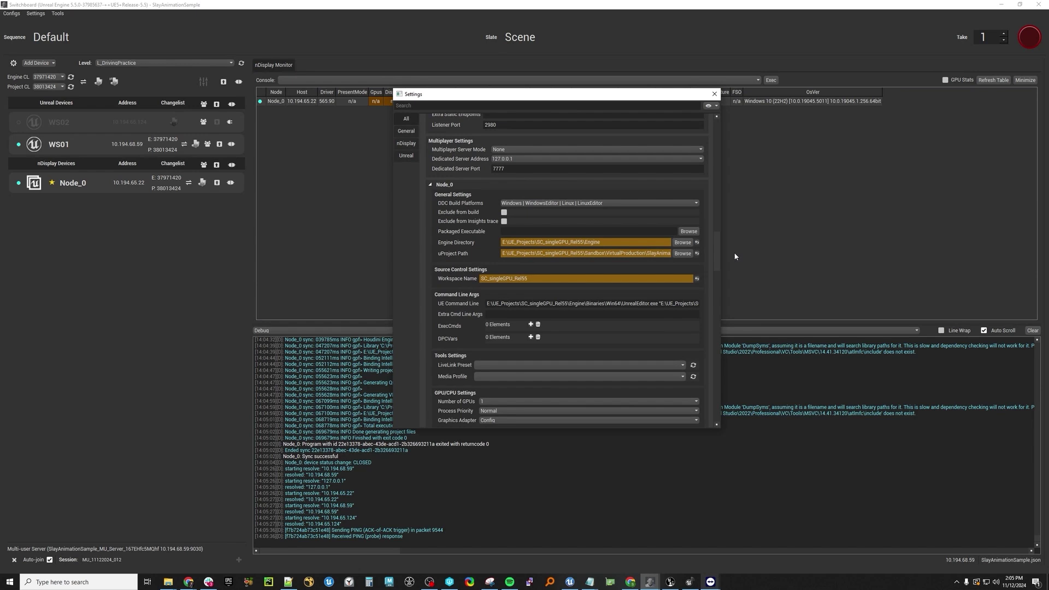
pyautogui.click(682, 365)
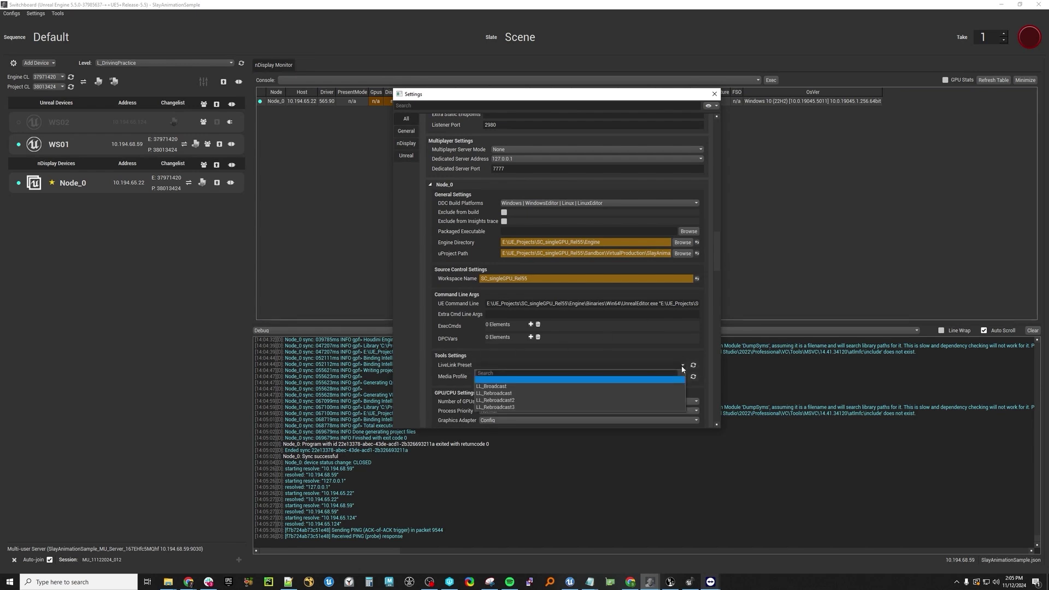
pyautogui.click(520, 406)
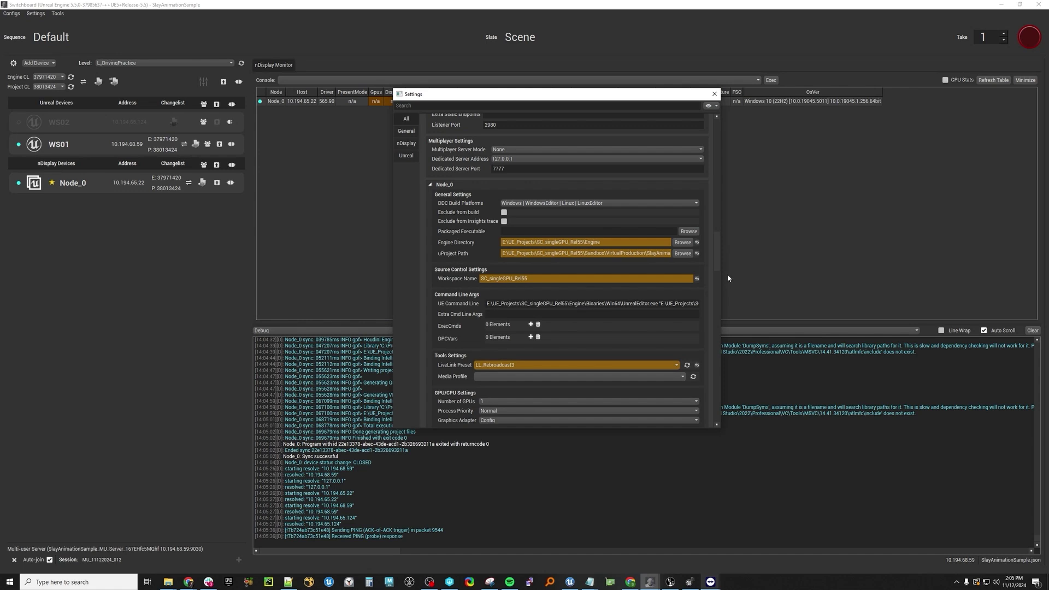
# - Set WS01's LiveLink Preset to LL_Rebroadcast3 as well
pyautogui.moveTo(715, 264); pyautogui.dragTo(727, 357)
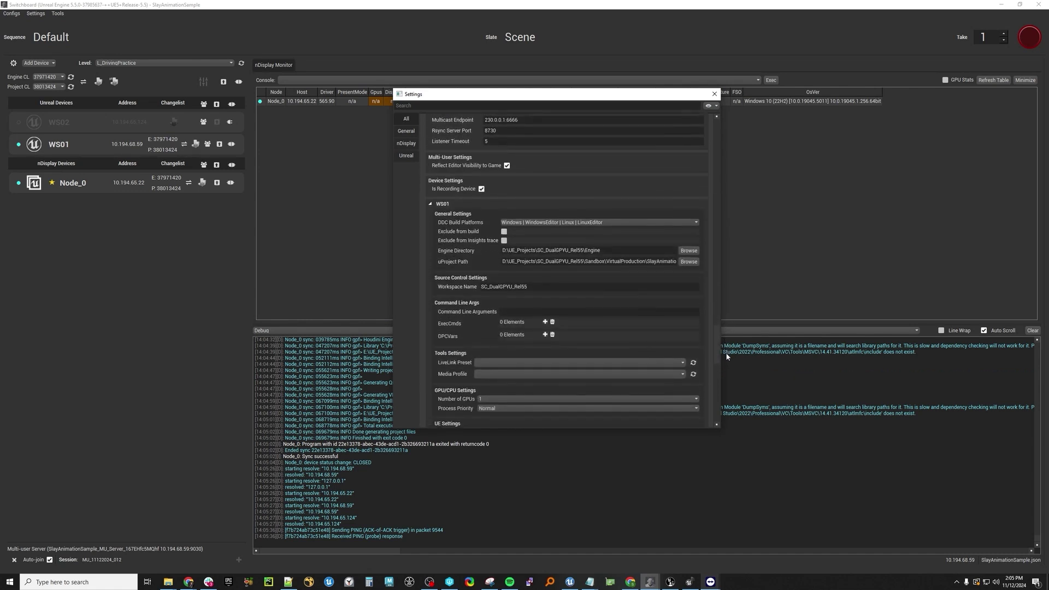
pyautogui.click(682, 363)
pyautogui.click(590, 407)
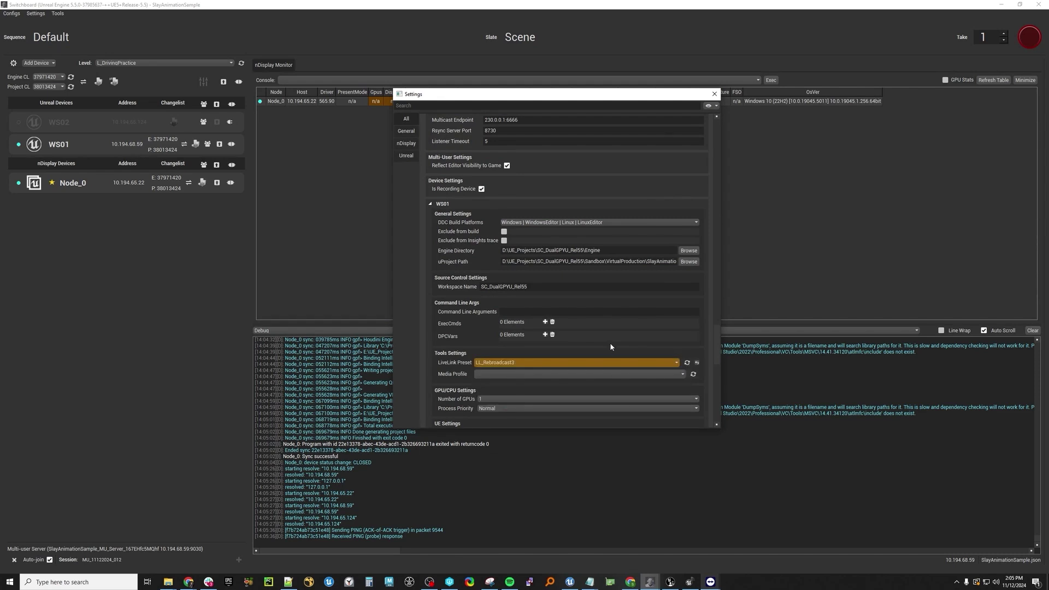
# - Save the Switchboard config, return to the relaunched editor, and enable the Input Device Gamepad_0 subject
pyautogui.click(714, 96)
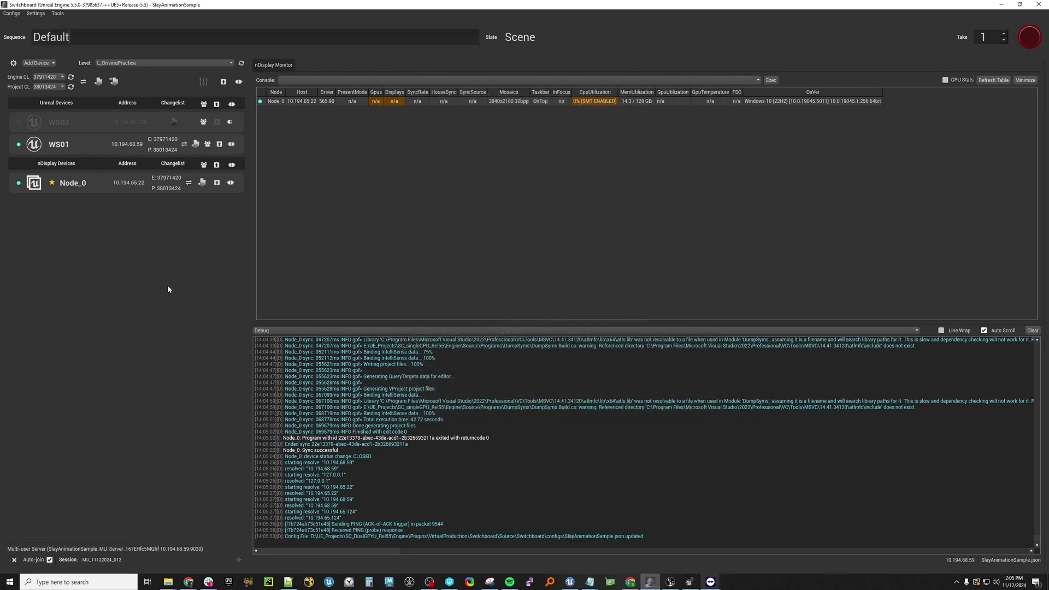
pyautogui.click(223, 83)
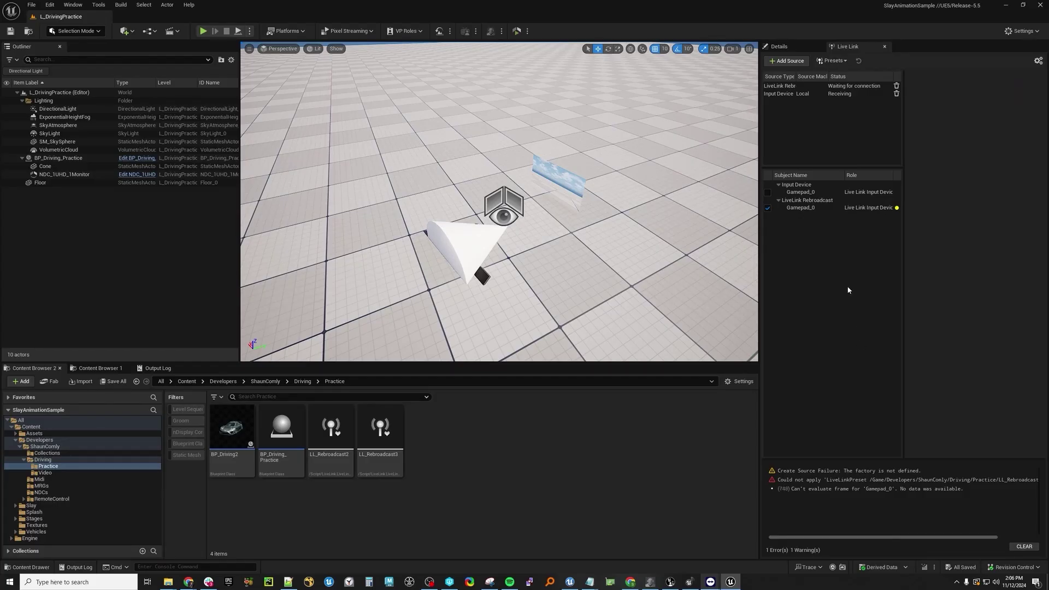
pyautogui.click(767, 192)
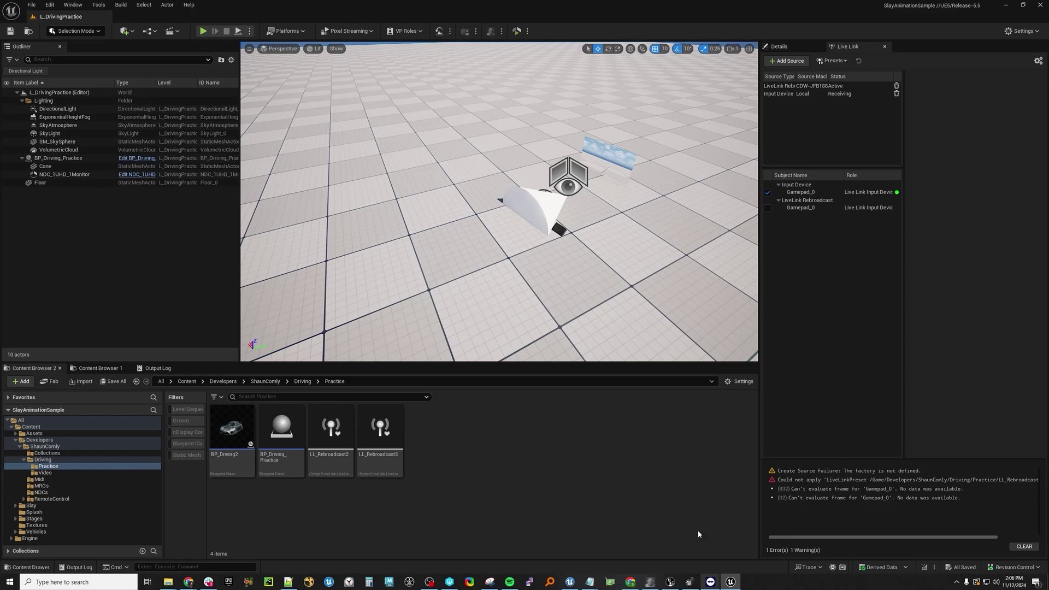
# - Place the TeamViewer remote window beside the Unreal viewport, then minimize it
pyautogui.moveTo(710, 581)
pyautogui.click(755, 544)
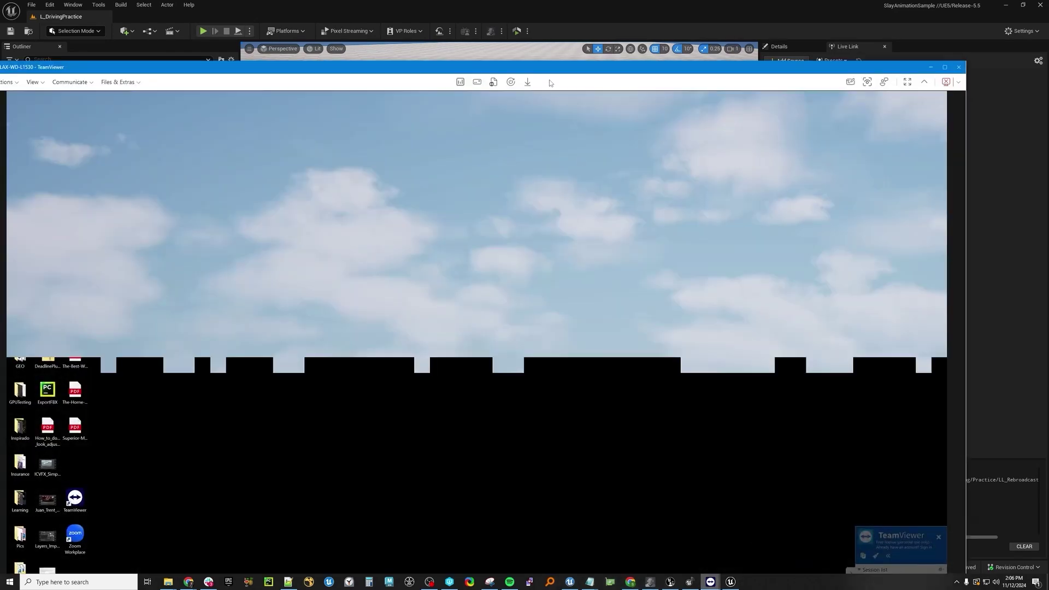
pyautogui.moveTo(558, 69); pyautogui.dragTo(605, 28)
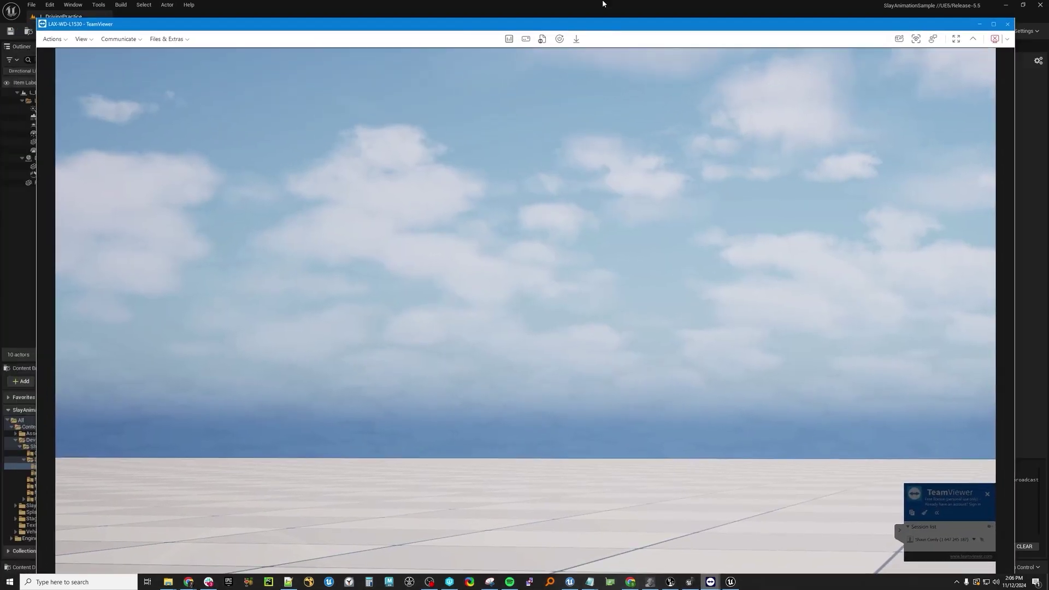
pyautogui.moveTo(465, 26); pyautogui.dragTo(508, 114)
pyautogui.moveTo(120, 111); pyautogui.dragTo(649, 241)
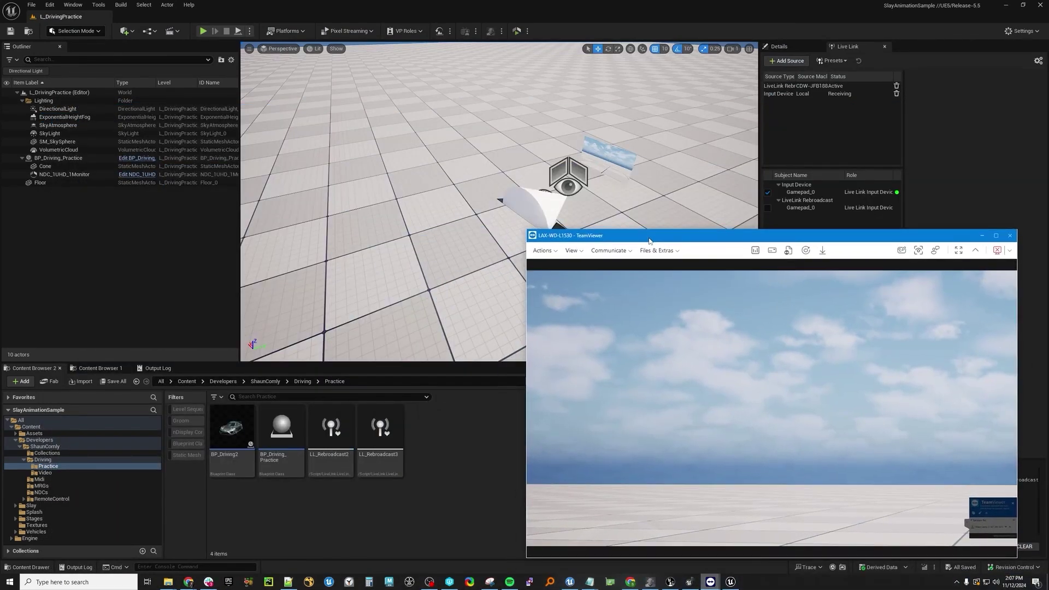
pyautogui.click(981, 236)
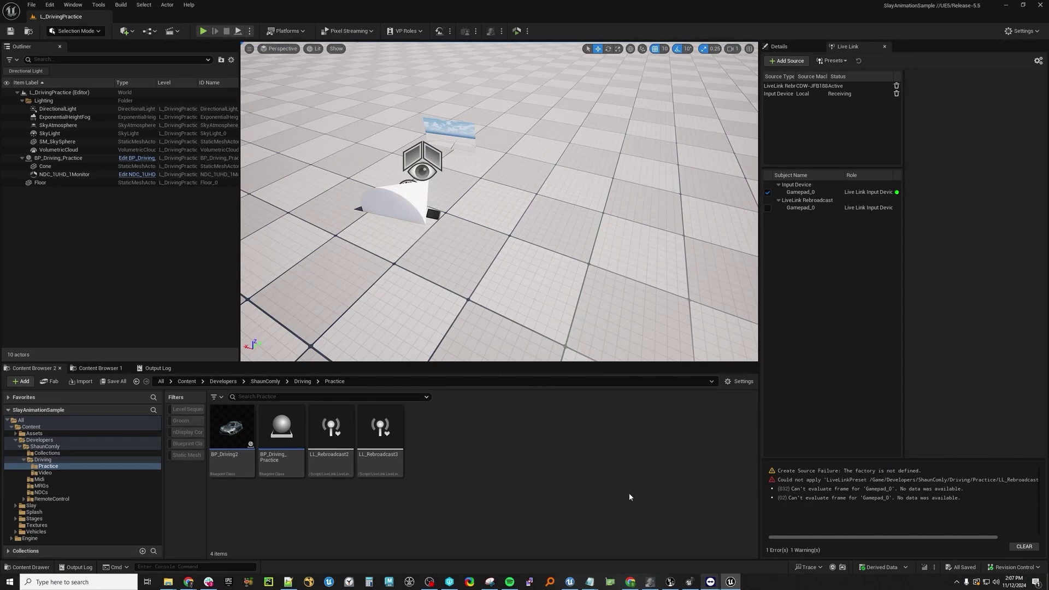
# - Restore the remote session to watch the wall's output, then minimize it again
pyautogui.moveTo(709, 582)
pyautogui.click(754, 557)
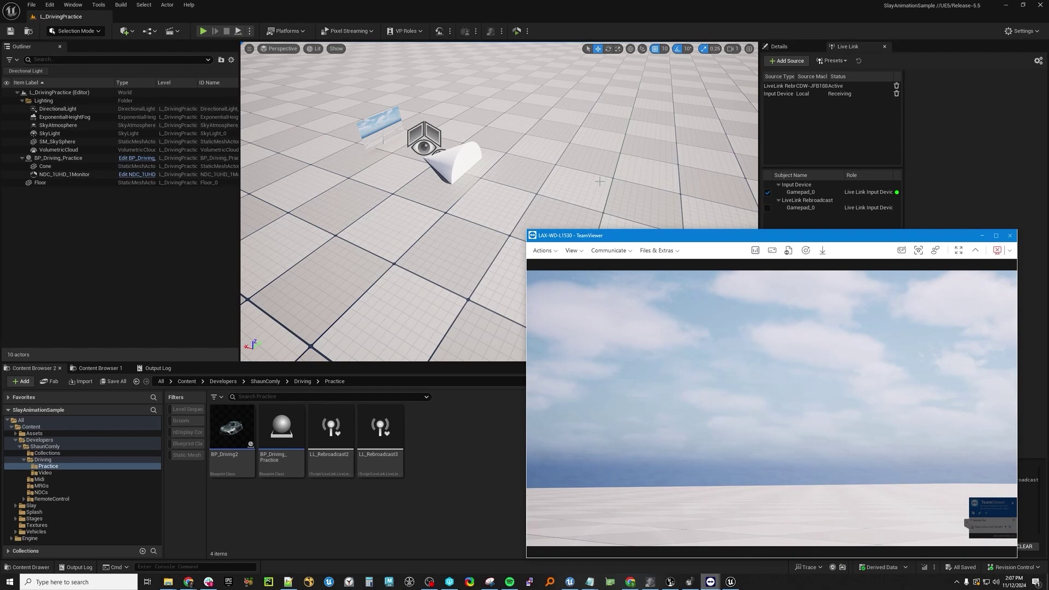
pyautogui.click(984, 237)
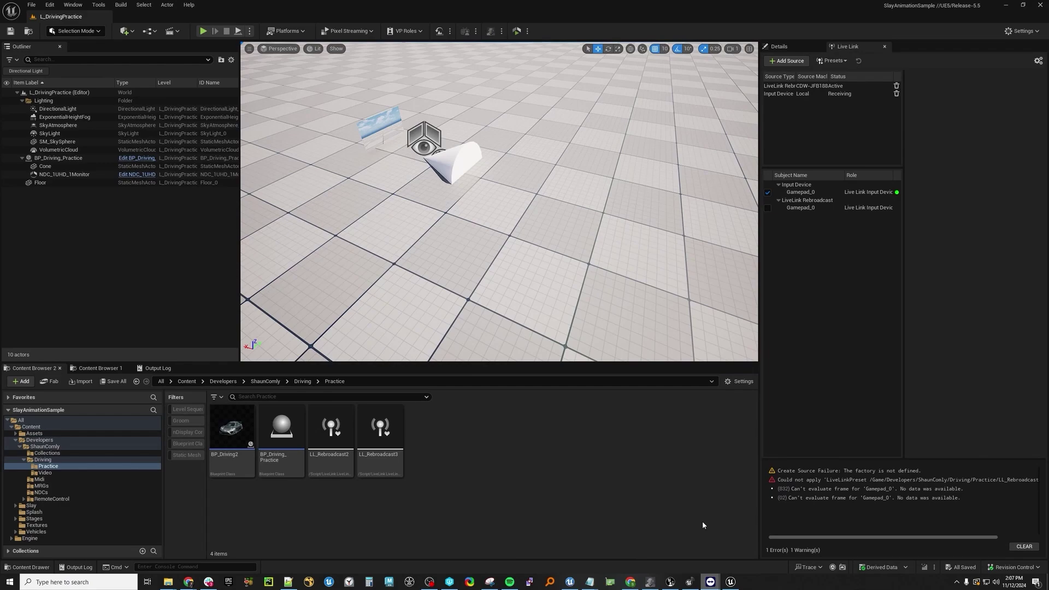
# - Review the Node_0 and WS01 LiveLink Preset fields in Switchboard Settings and save the config
pyautogui.click(650, 583)
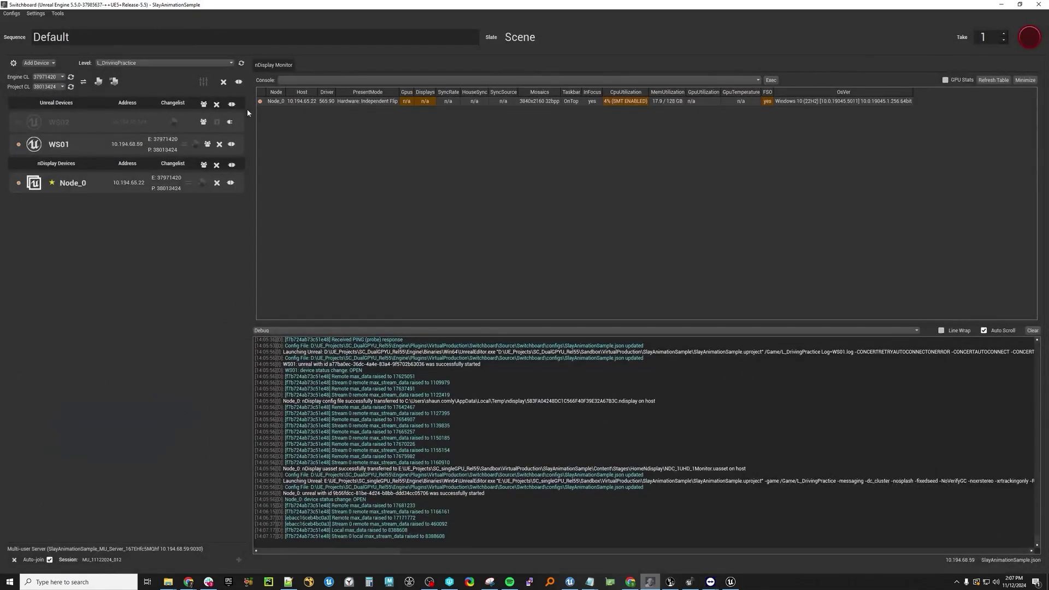
pyautogui.click(223, 83)
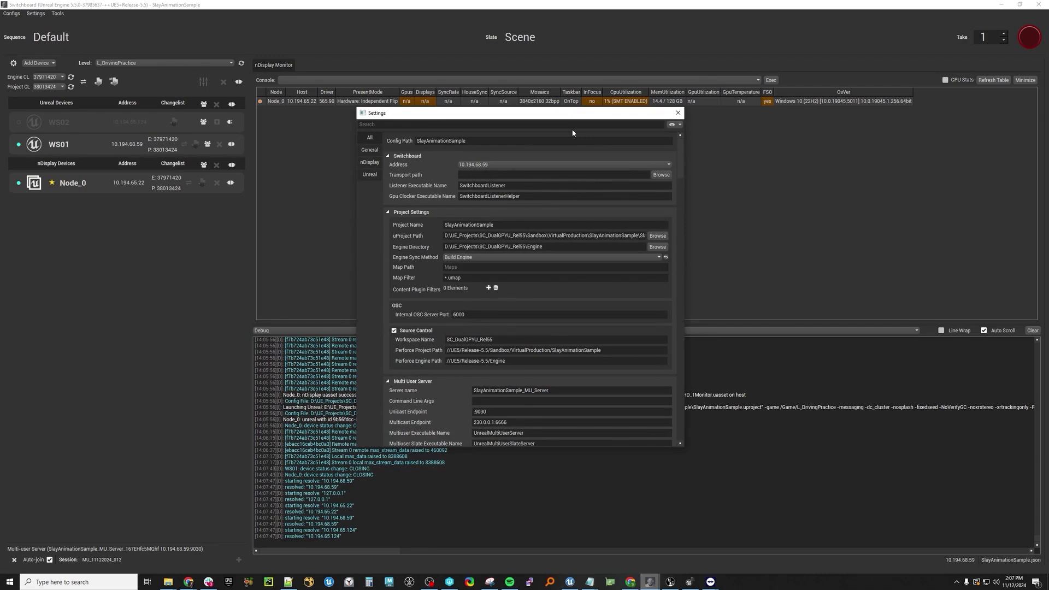
pyautogui.scroll(-15, 743, 178)
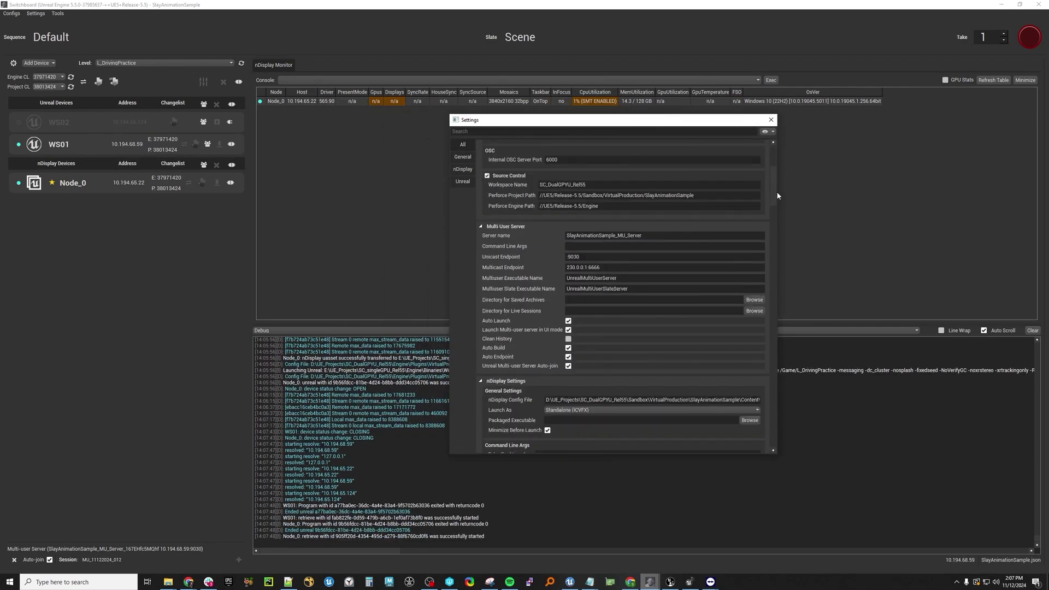
pyautogui.scroll(-10, 775, 256)
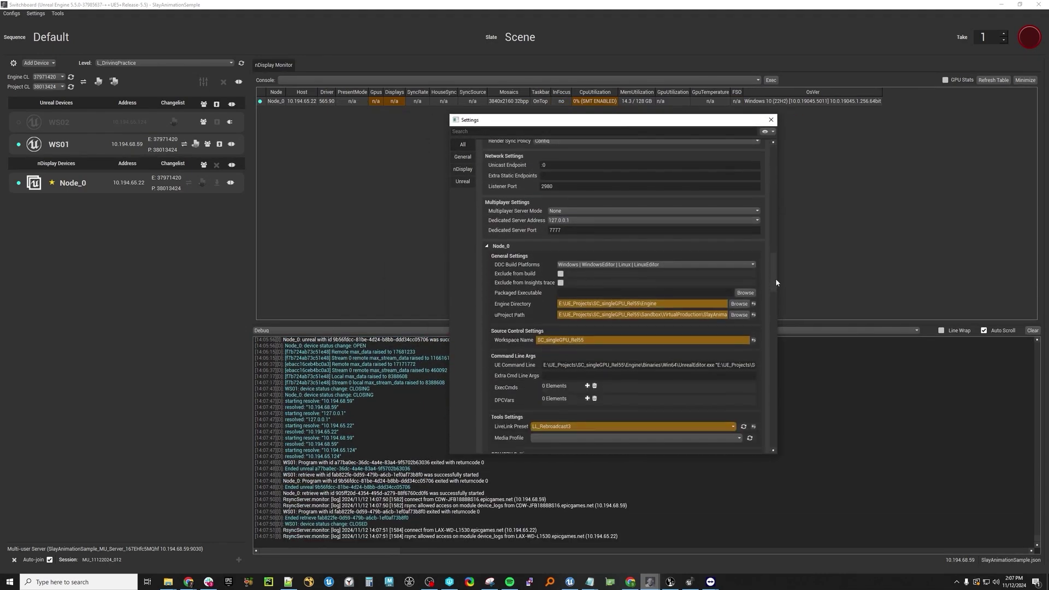
pyautogui.moveTo(773, 283); pyautogui.dragTo(770, 368)
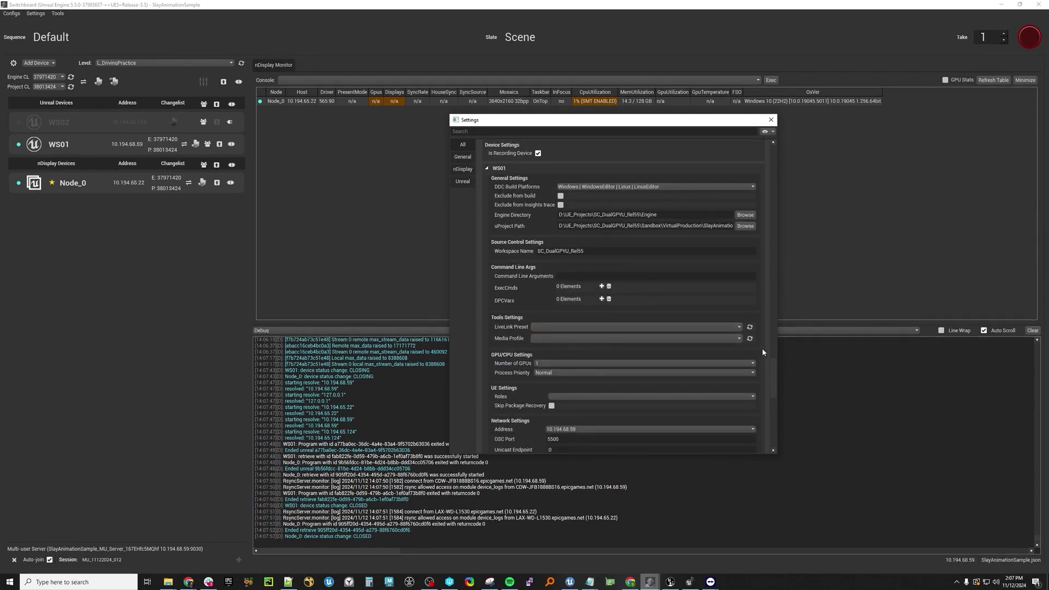
pyautogui.scroll(10, 775, 335)
pyautogui.click(770, 120)
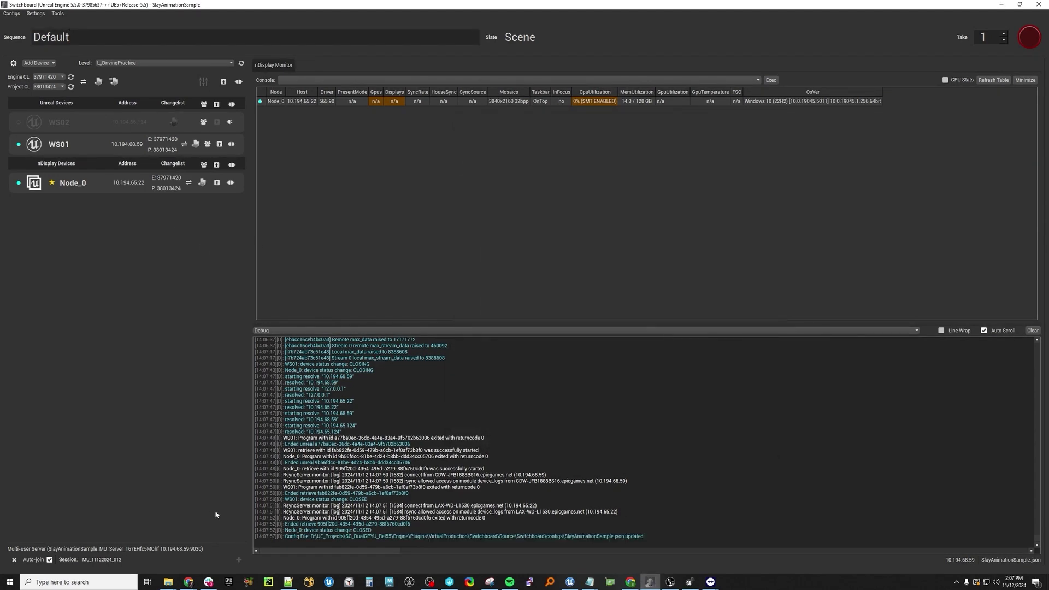
# - Relaunch the Unreal devices from Switchboard
pyautogui.click(205, 469)
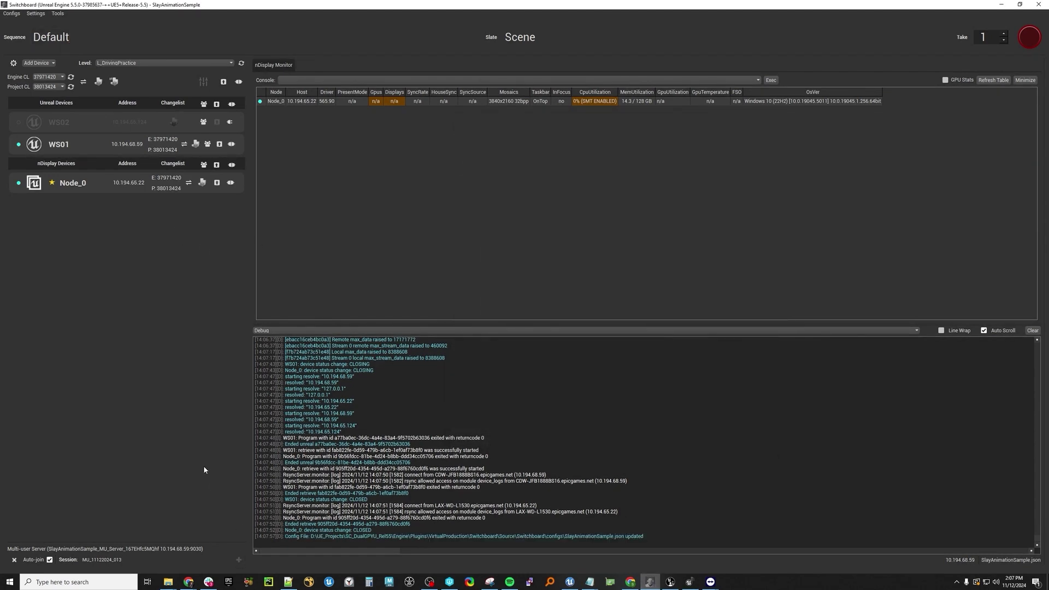
pyautogui.click(223, 83)
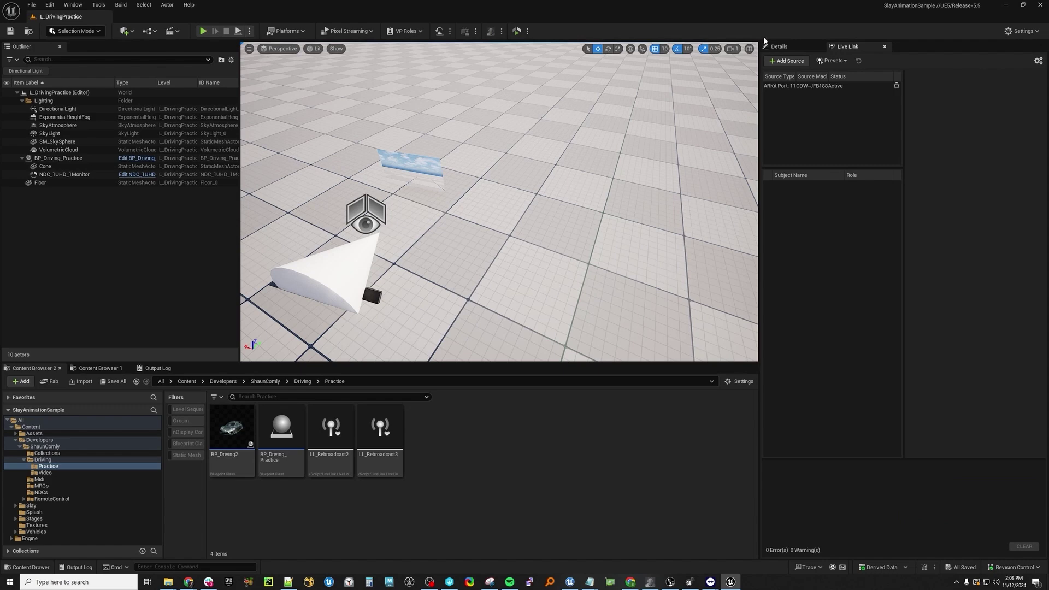
pyautogui.click(49, 4)
pyautogui.click(69, 143)
pyautogui.moveTo(503, 100); pyautogui.dragTo(613, 147)
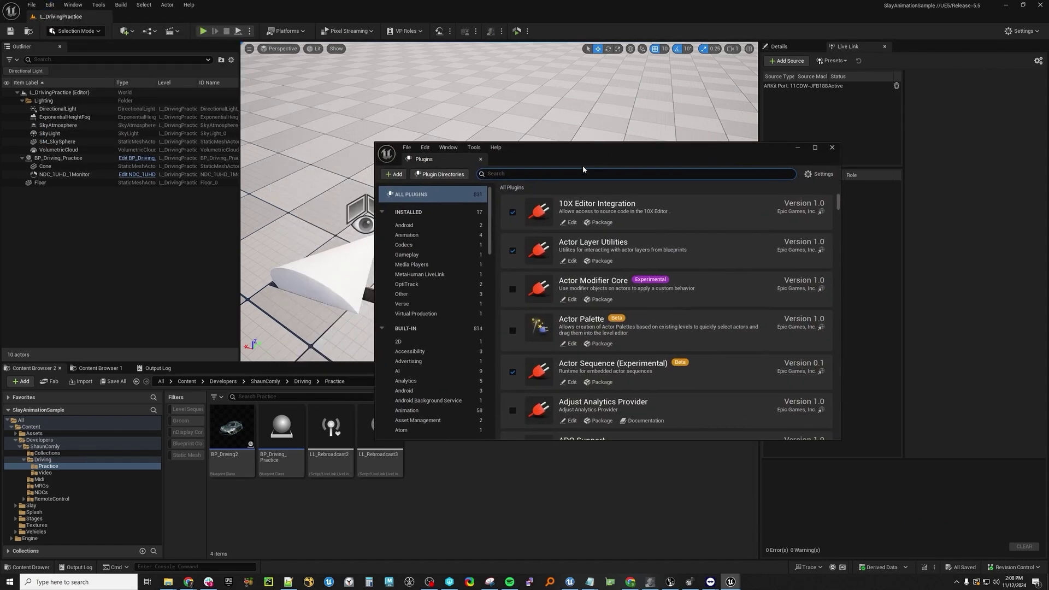
pyautogui.write('livel')
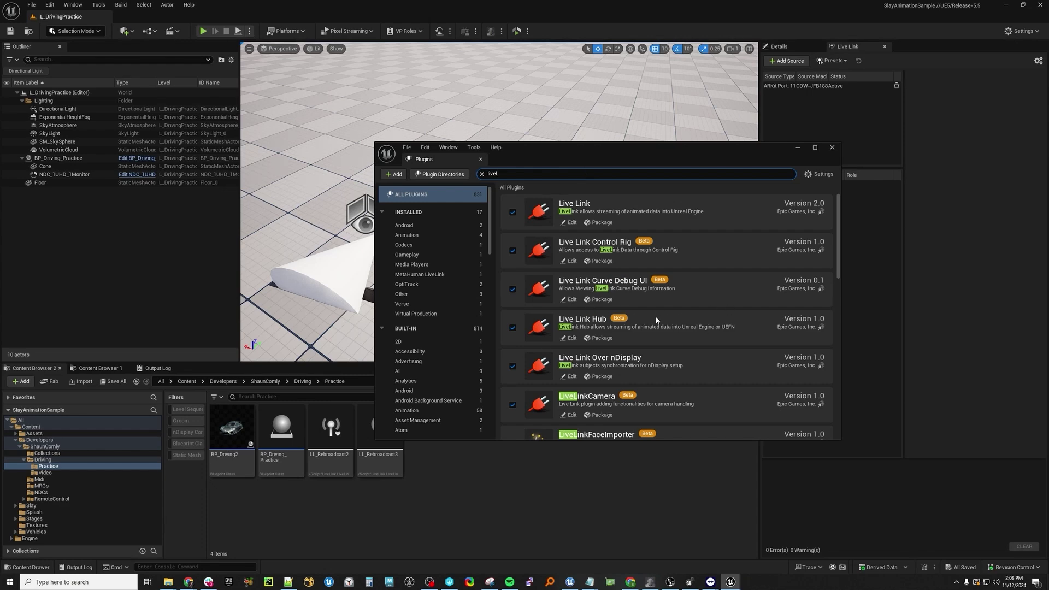
pyautogui.click(832, 147)
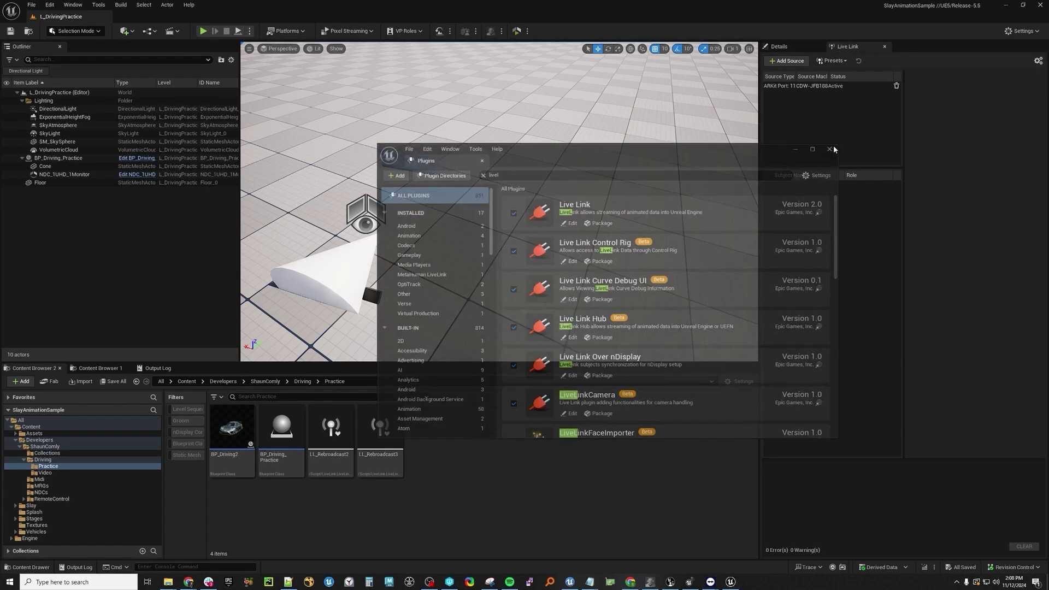
# - Launch Live Link Hub from the editor's Tools menu
pyautogui.click(99, 5)
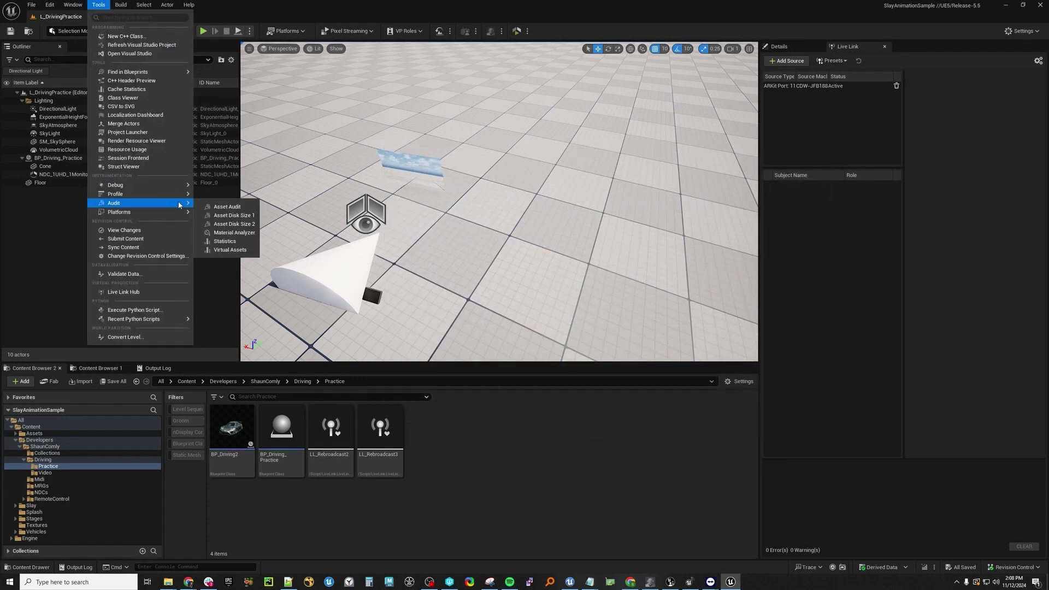
pyautogui.click(118, 291)
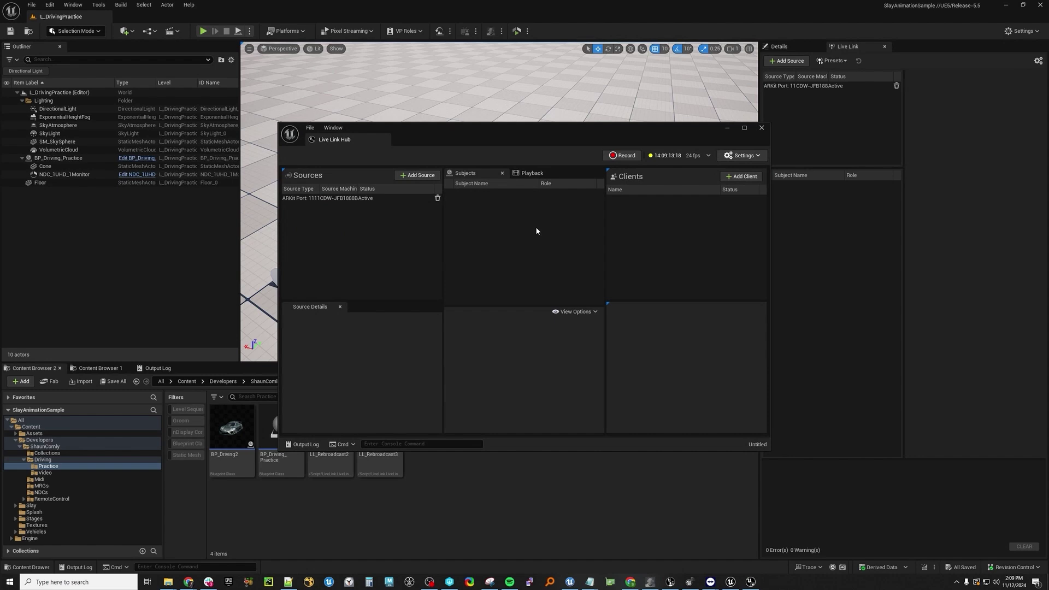
# - Add a LiveLinkInputDevice source in Live Link Hub, then move the hub window off the viewport
pyautogui.moveTo(579, 130); pyautogui.dragTo(642, 187)
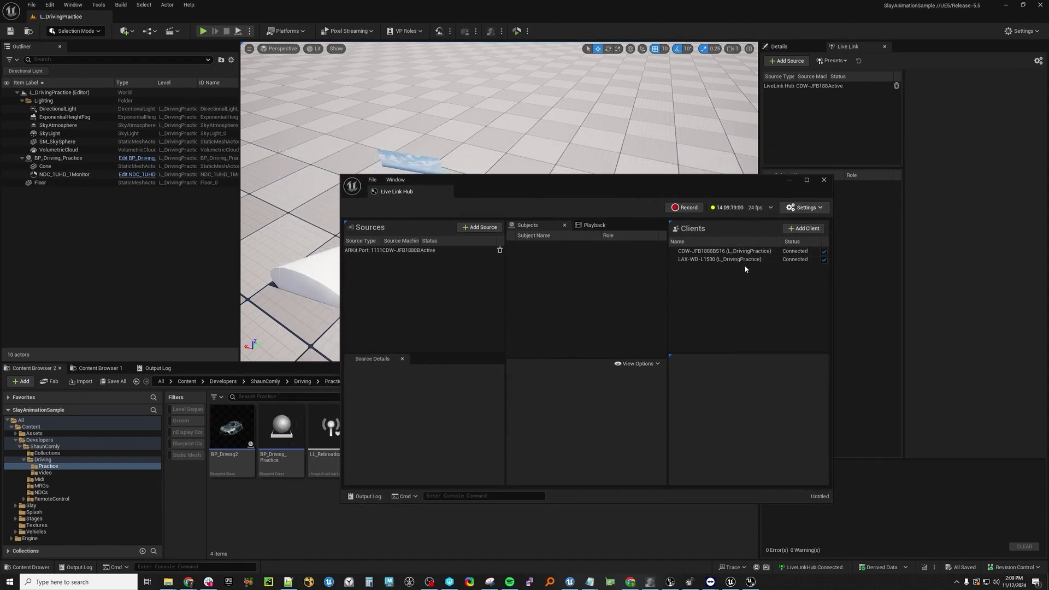
pyautogui.moveTo(721, 183); pyautogui.dragTo(700, 201)
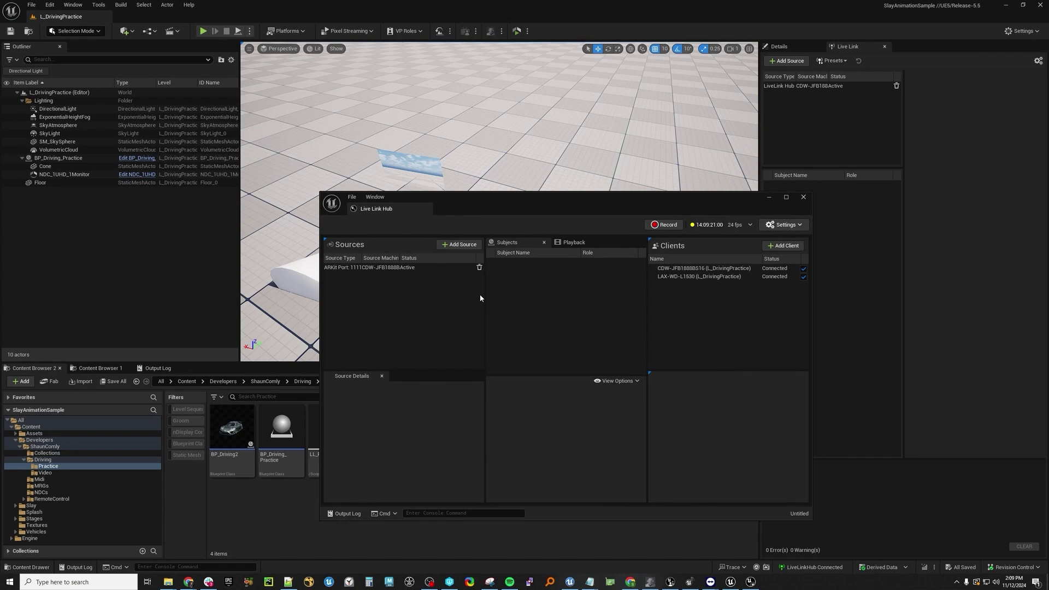
pyautogui.click(459, 245)
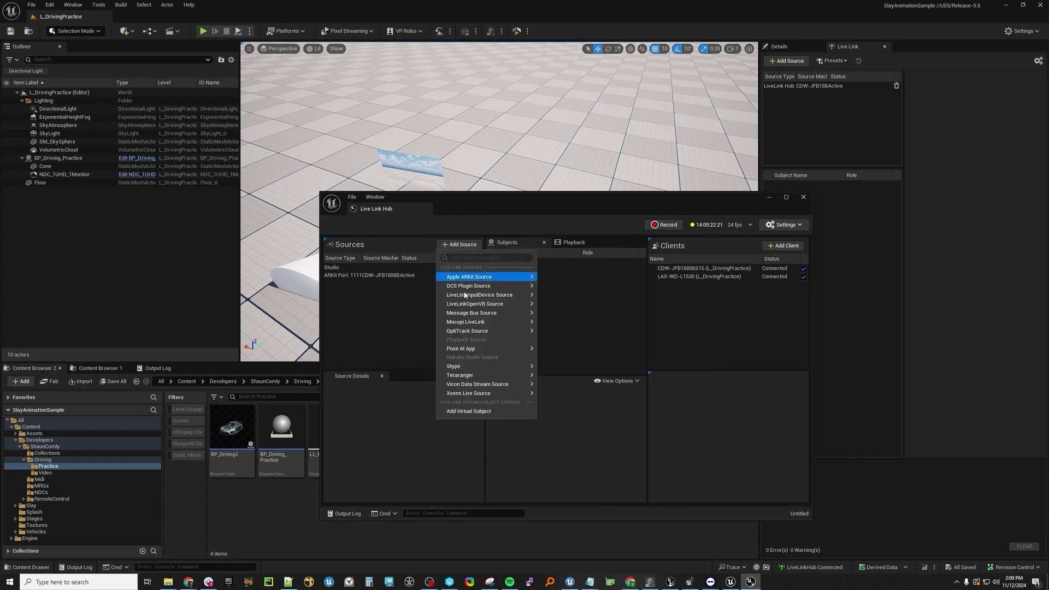
pyautogui.moveTo(465, 305)
pyautogui.click(562, 298)
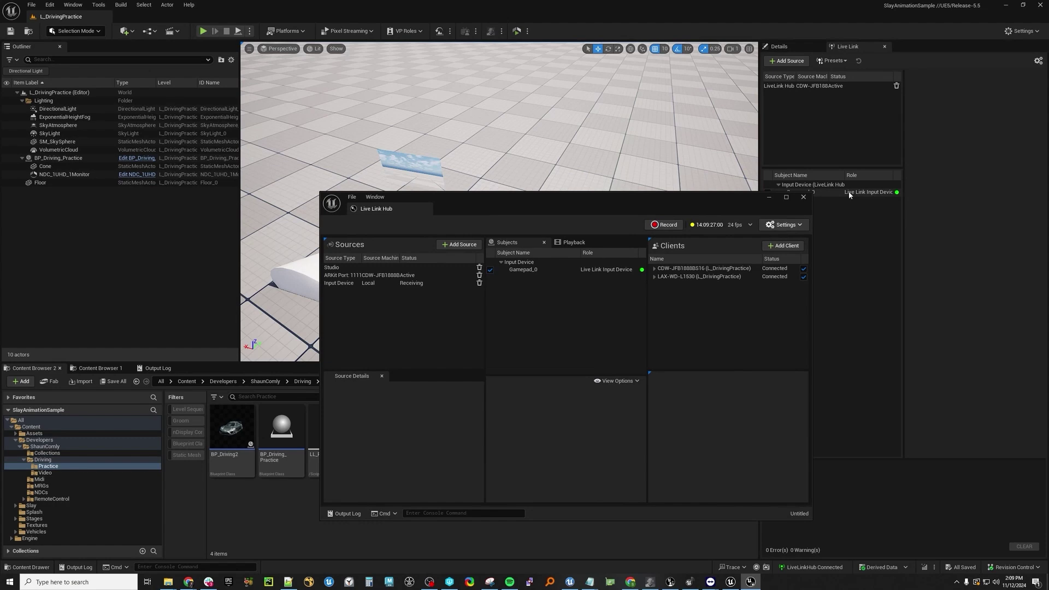
pyautogui.moveTo(671, 205); pyautogui.dragTo(672, 211)
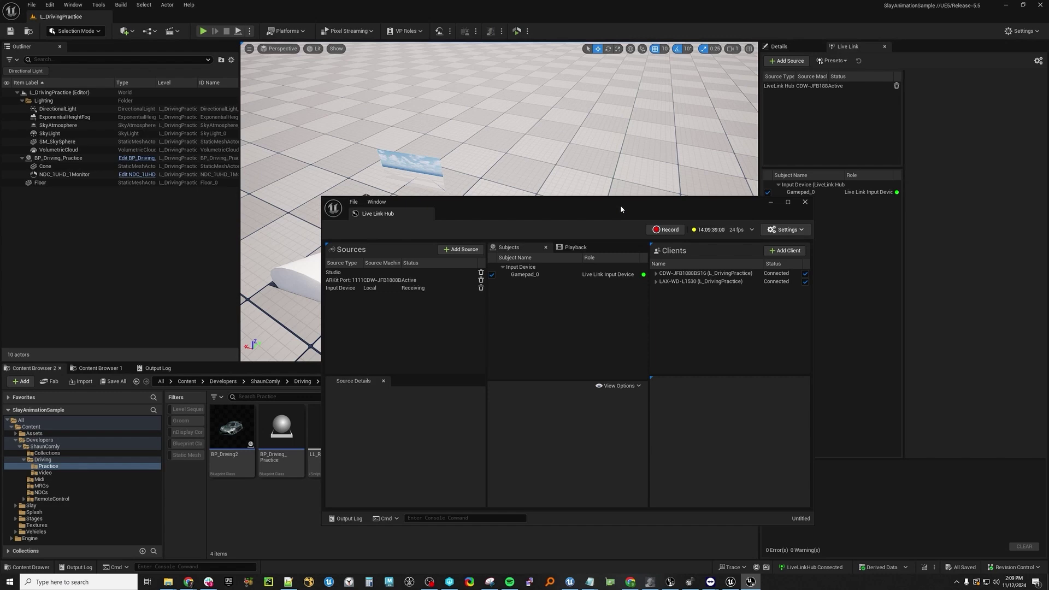
pyautogui.moveTo(621, 209); pyautogui.dragTo(1048, 213)
# - Restore the TeamViewer remote session beside the editor to view the render node's display
pyautogui.click(662, 10)
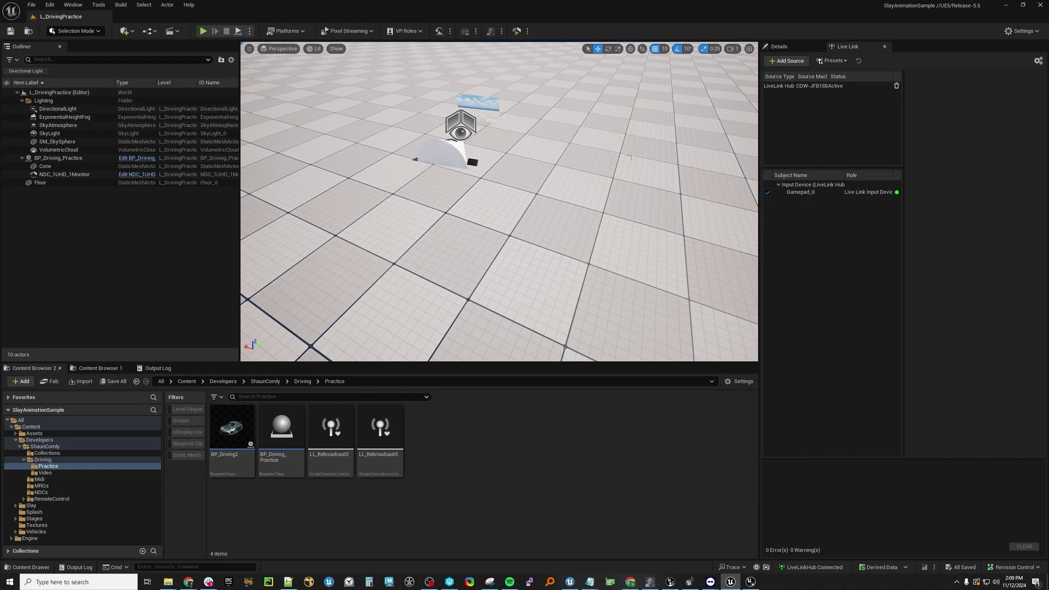
pyautogui.moveTo(710, 581)
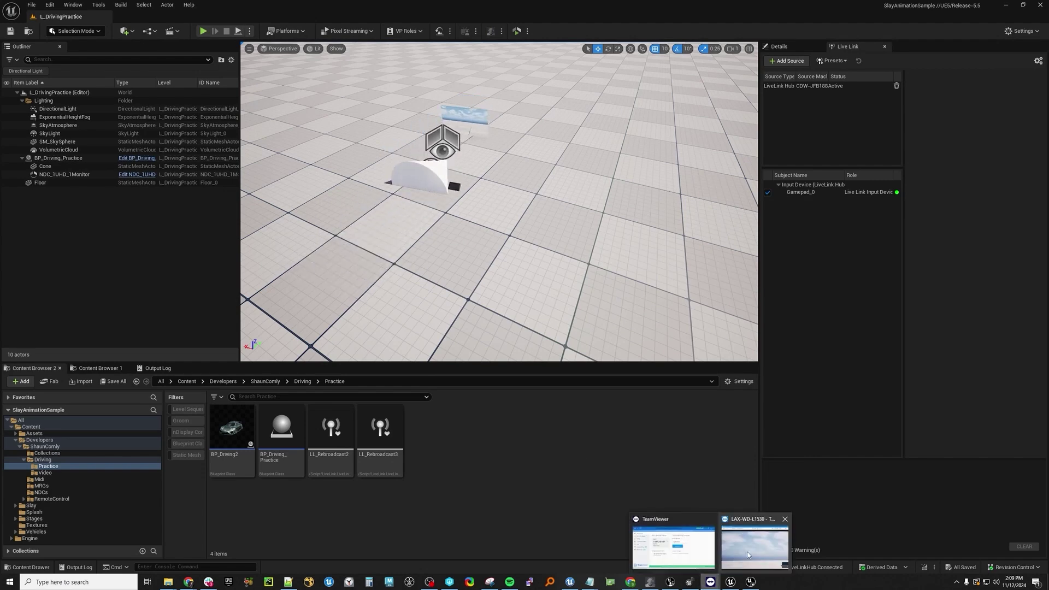
pyautogui.click(762, 538)
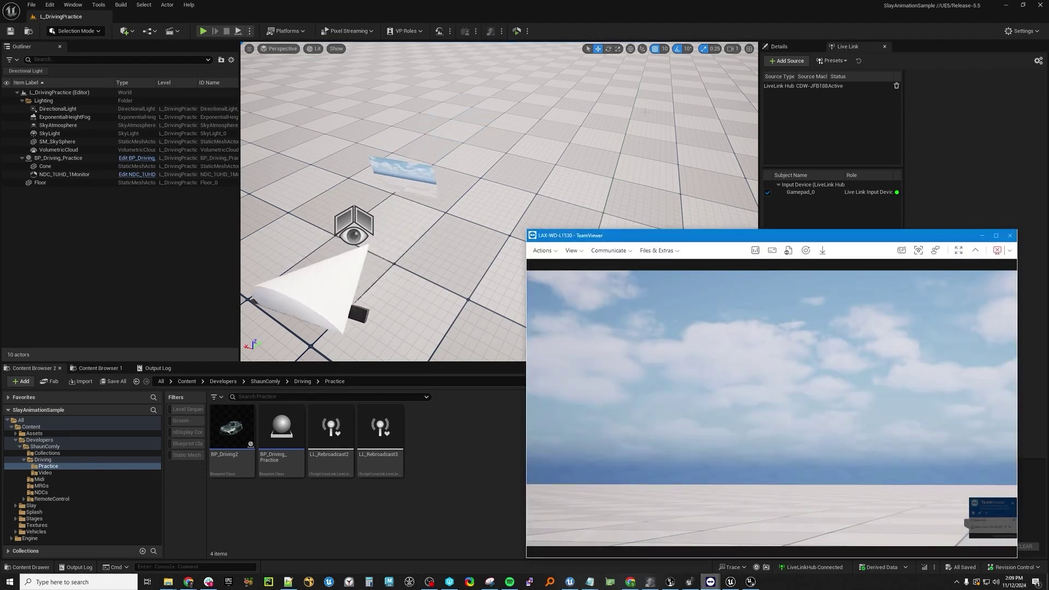